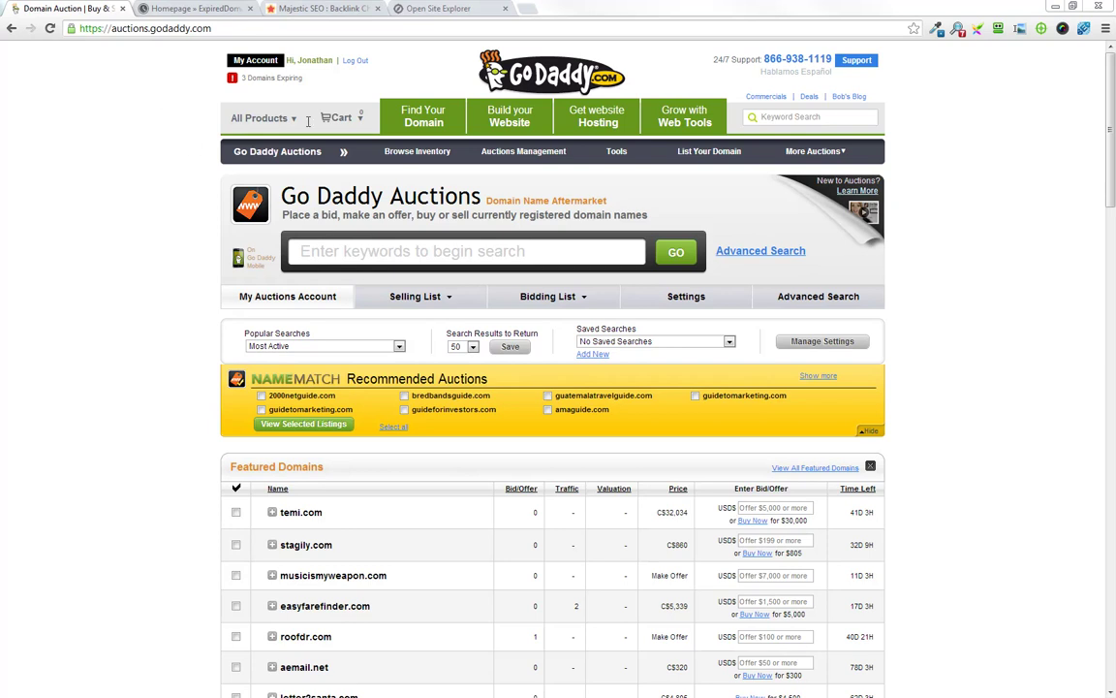
Step: In Advanced Search, set the keyword match to Contains 'gourmet'
left_click(748, 254)
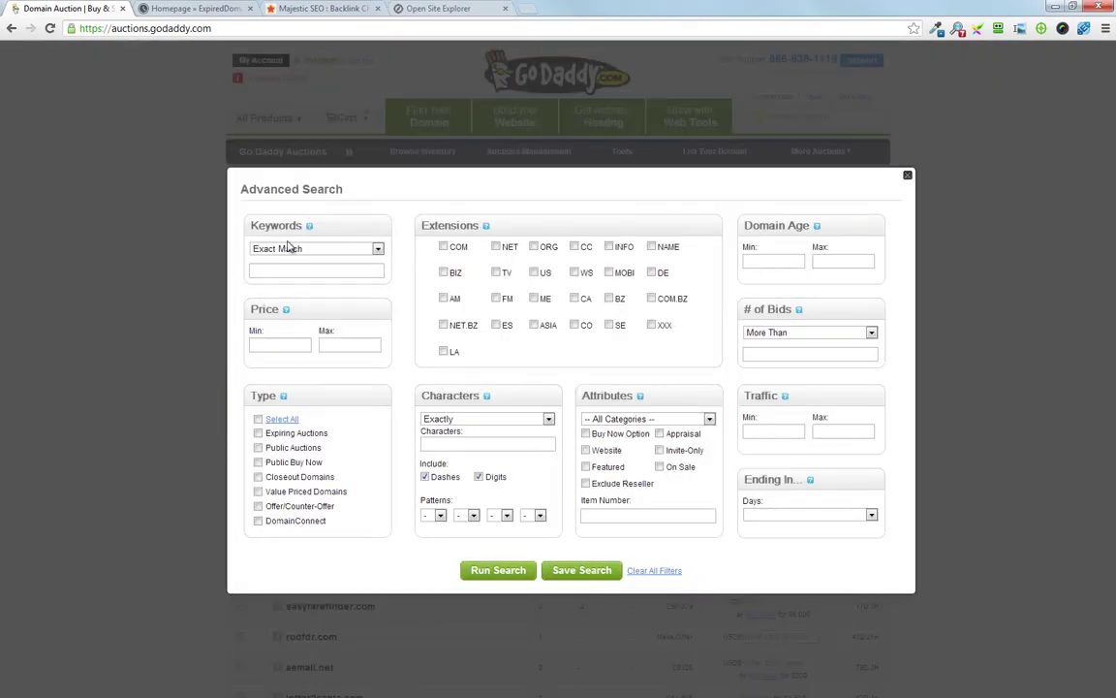
left_click(339, 249)
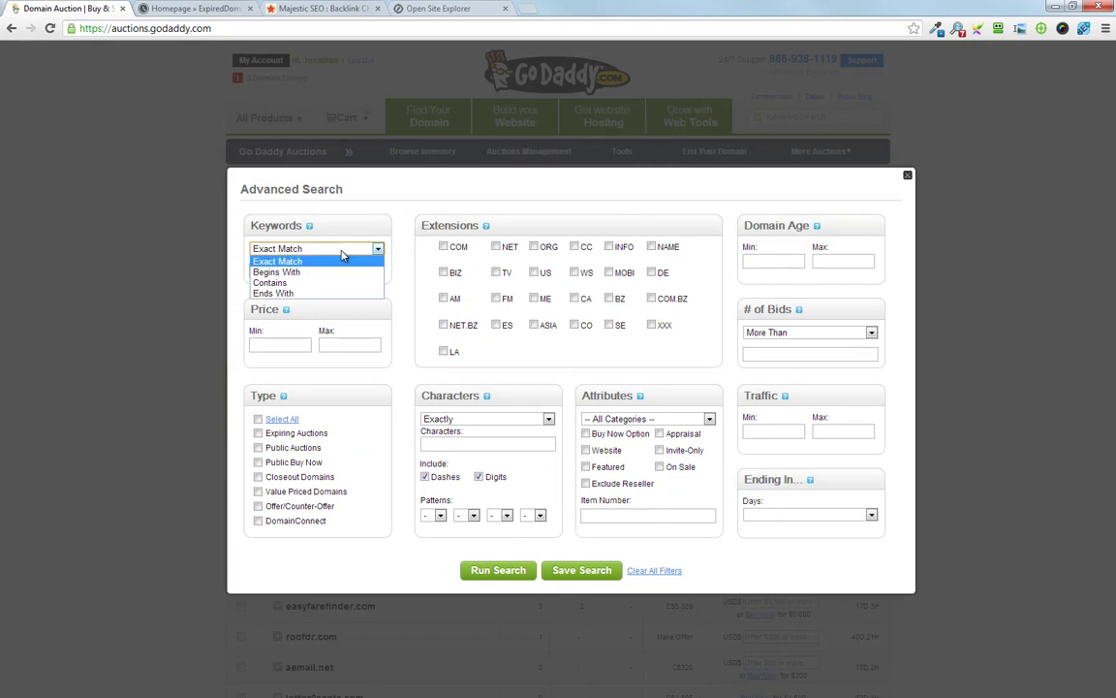
left_click(299, 285)
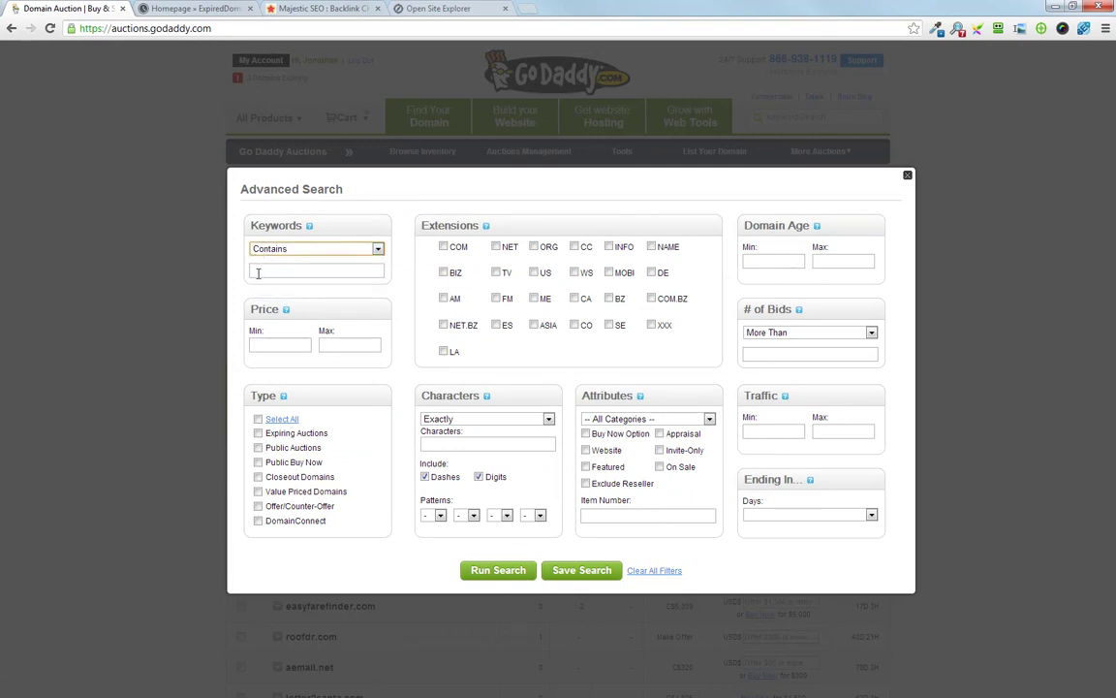
left_click(258, 273)
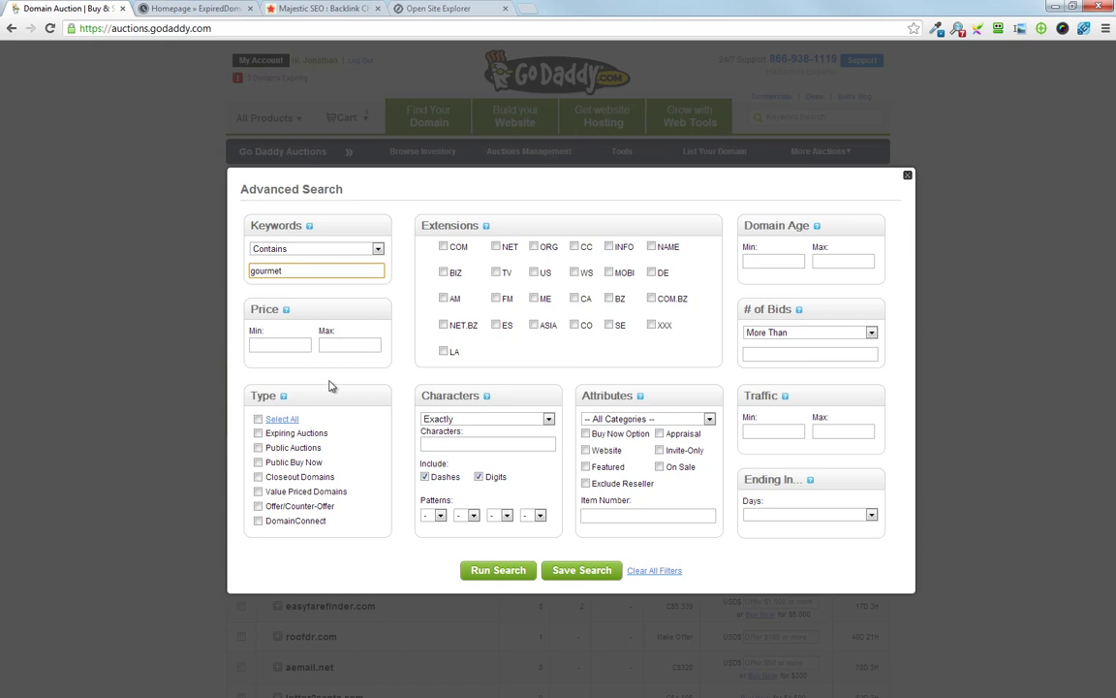
Step: Include all auction types and .com, .net, .org and .ca, with no ending-in-days limit, and run the search
left_click(257, 420)
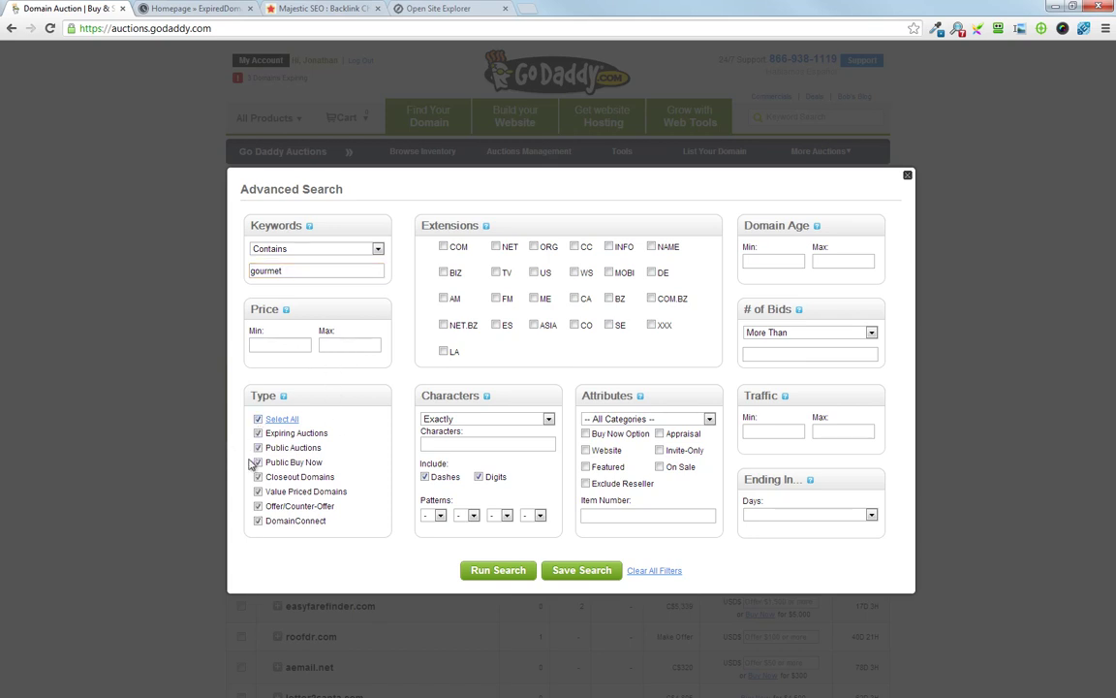
left_click(444, 246)
left_click(801, 515)
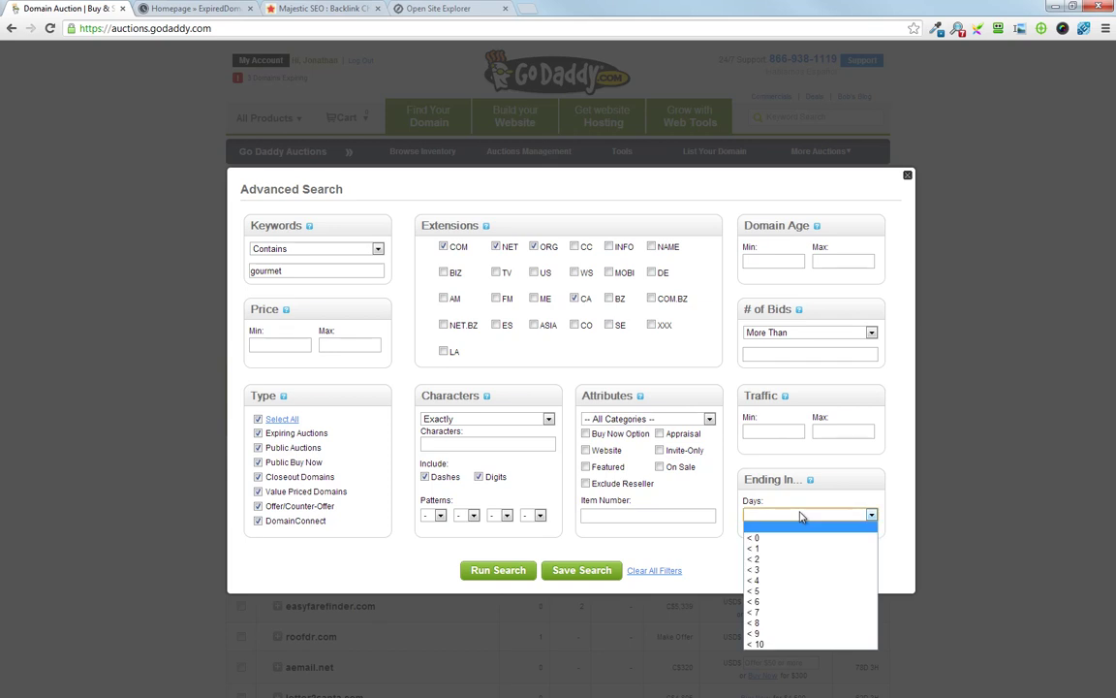
left_click(800, 517)
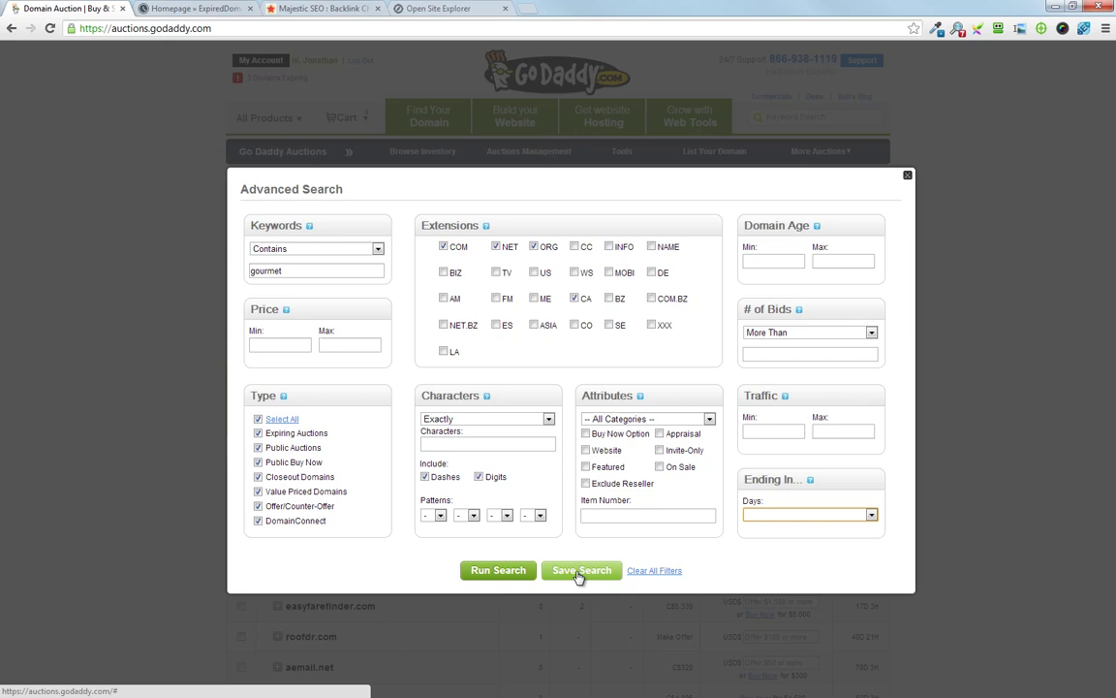
left_click(510, 571)
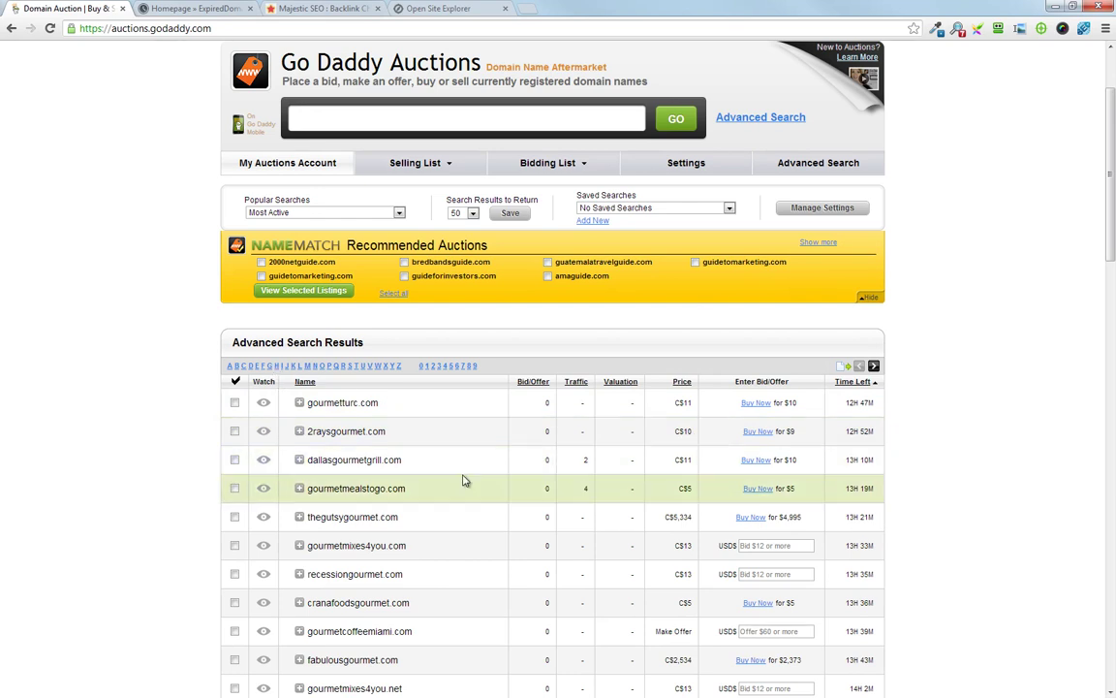
Step: Browse the gourmet results and expand, then collapse, gourmetturc.com's auction details
scroll(463, 480, "down", 4)
scroll(463, 480, "down", 15)
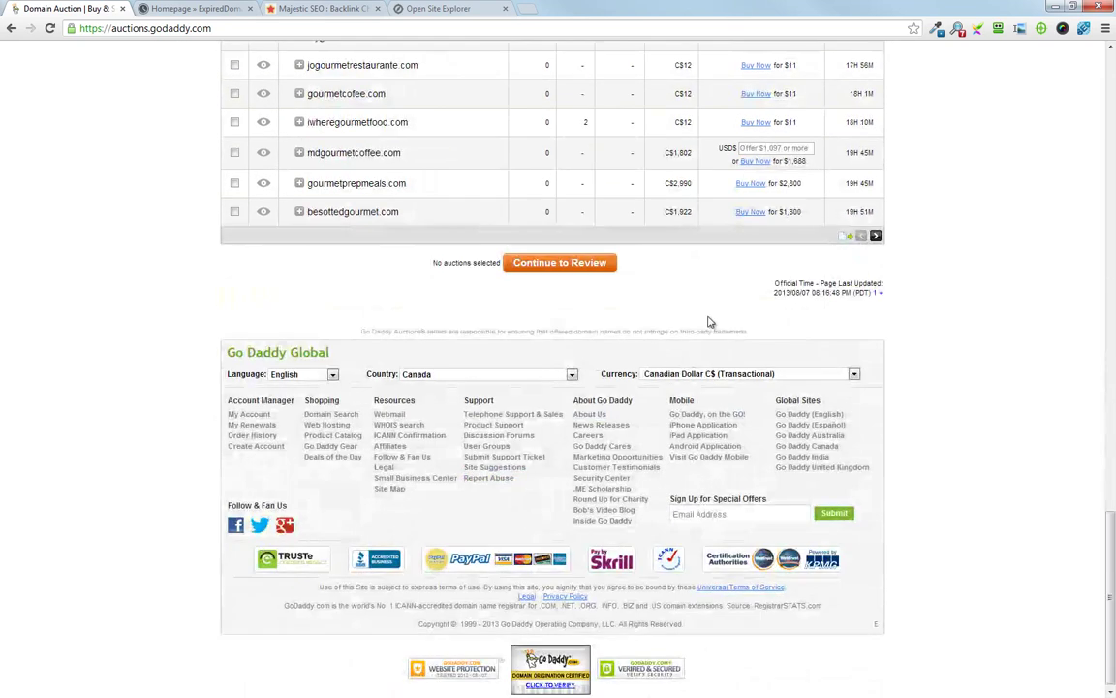
scroll(727, 336, "up", 10)
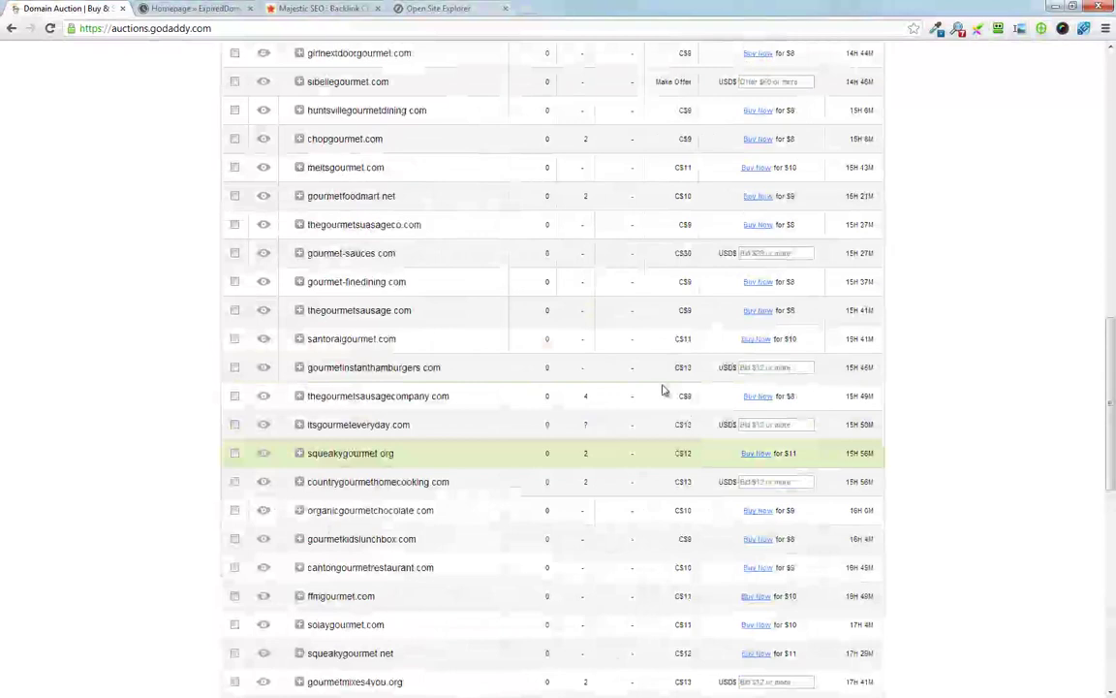
scroll(627, 404, "up", 5)
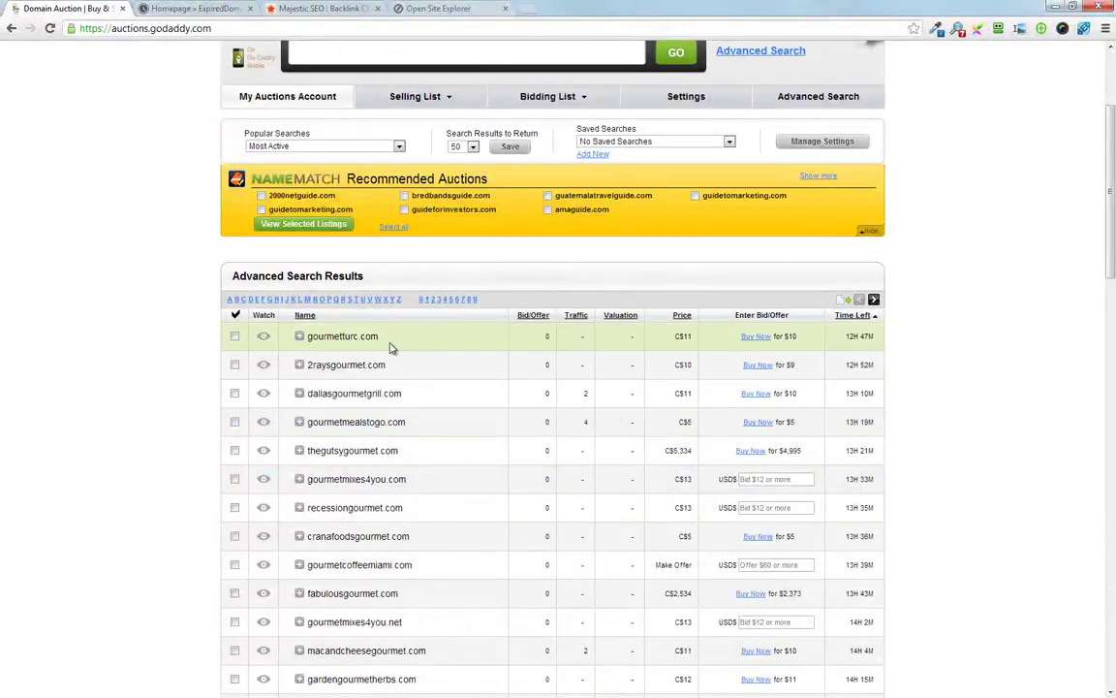
left_click(300, 336)
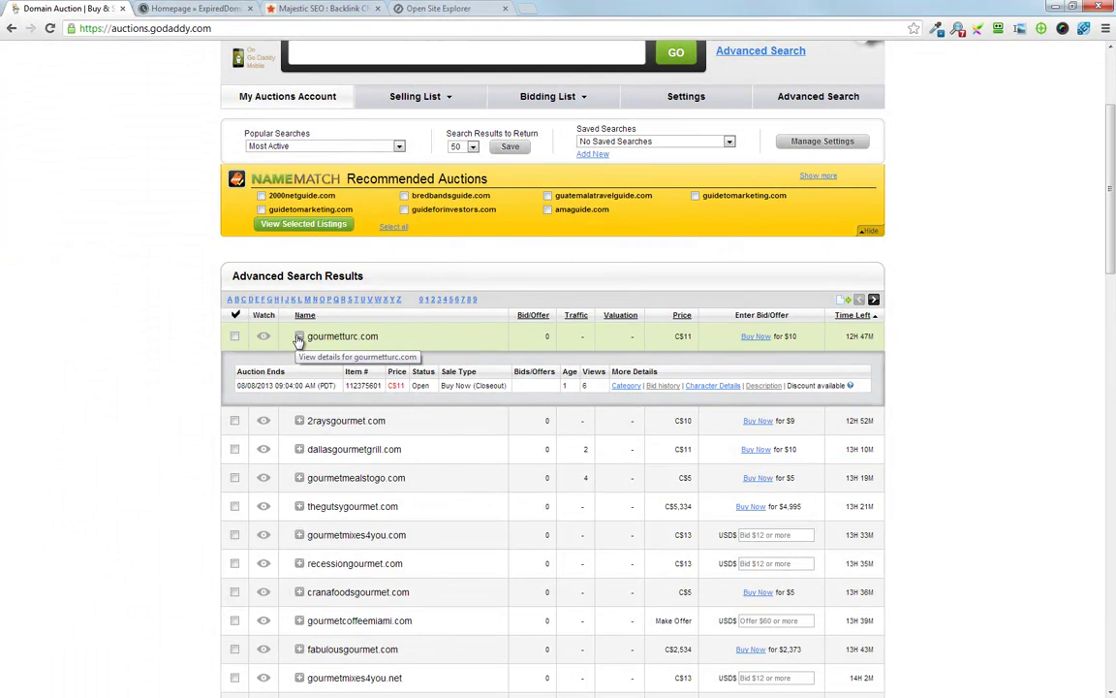
left_click(299, 336)
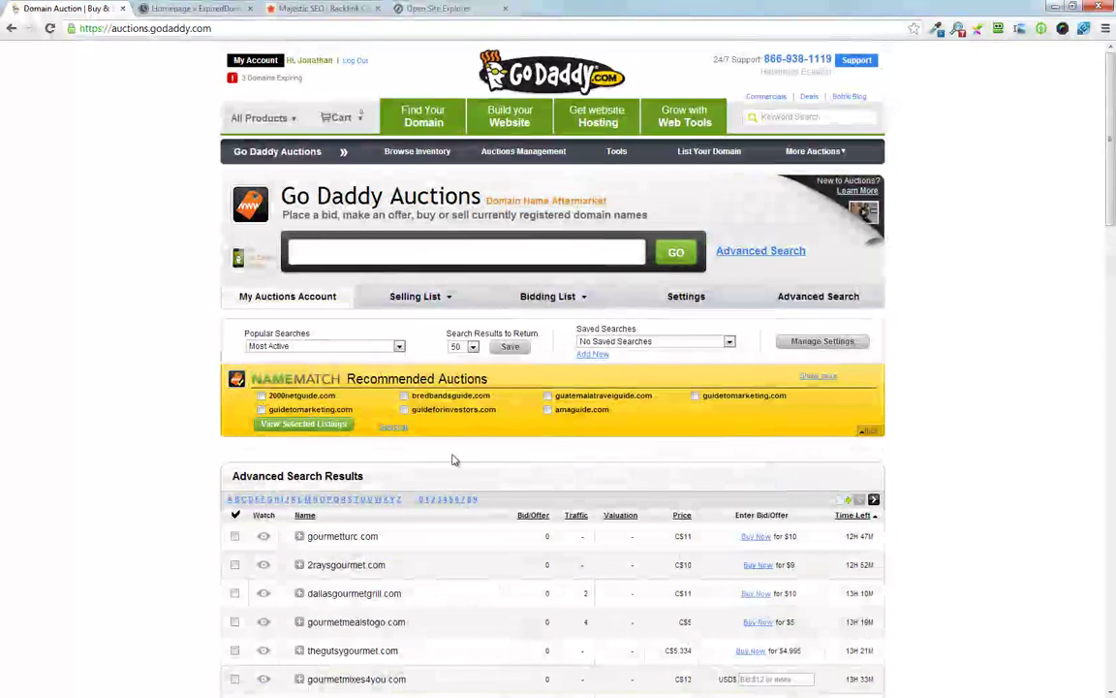
scroll(528, 428, "down", 4)
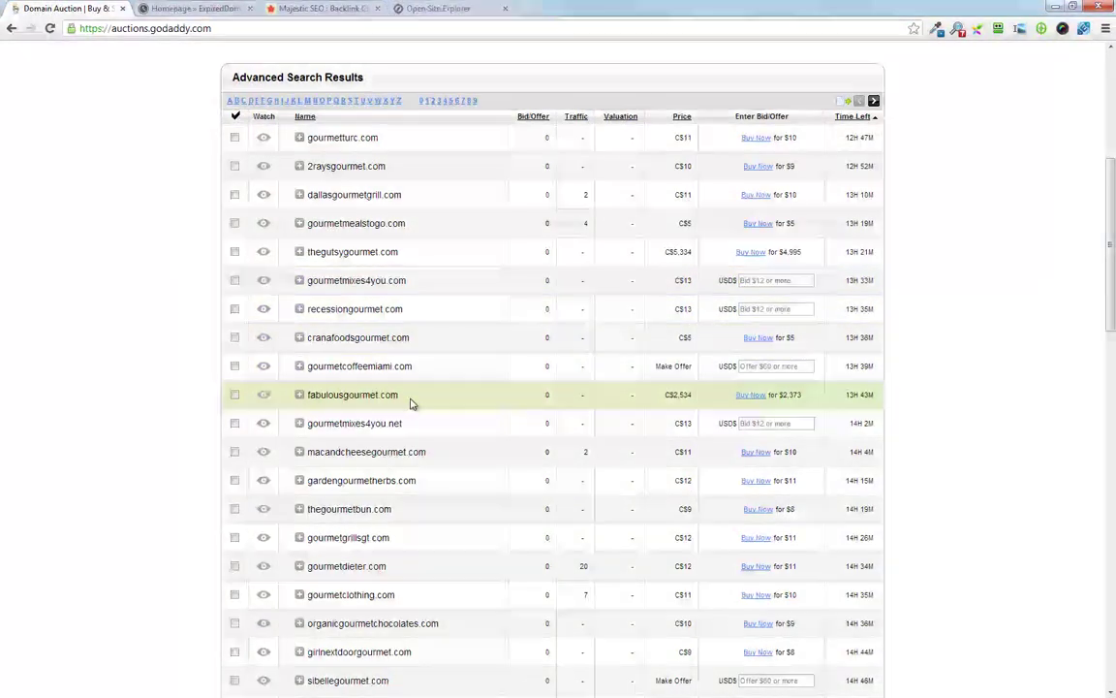
scroll(446, 392, "up", 3)
Step: Sort the results by the Bid/Offer column and review the most-bid gourmet domains
left_click(535, 382)
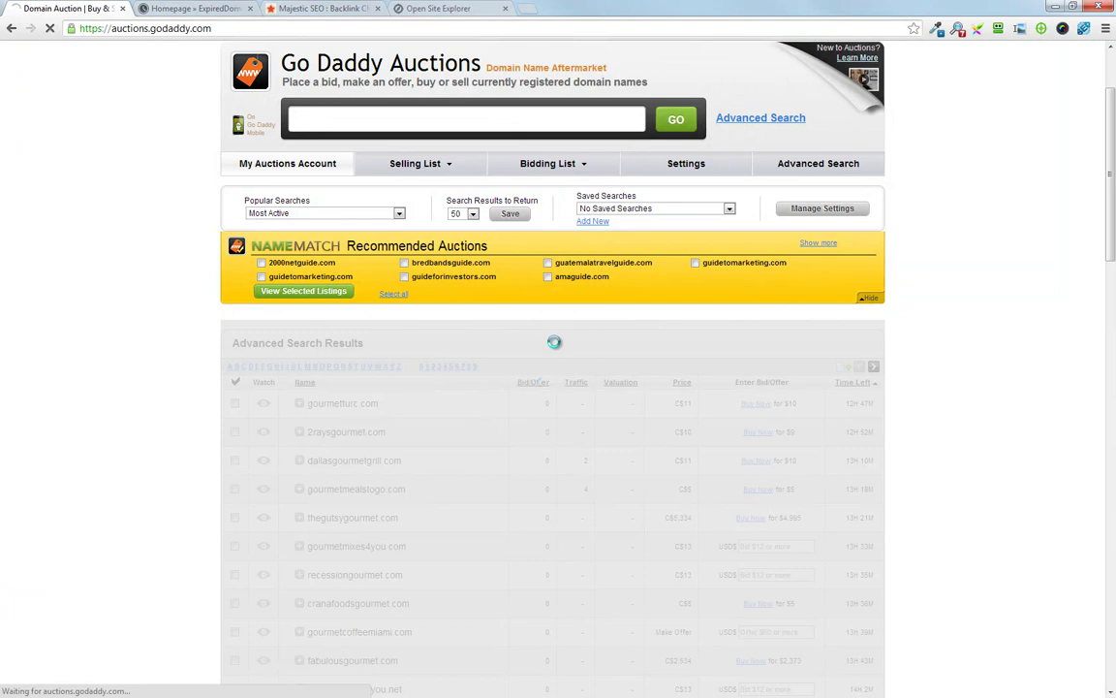
scroll(476, 452, "down", 3)
scroll(478, 460, "down", 5)
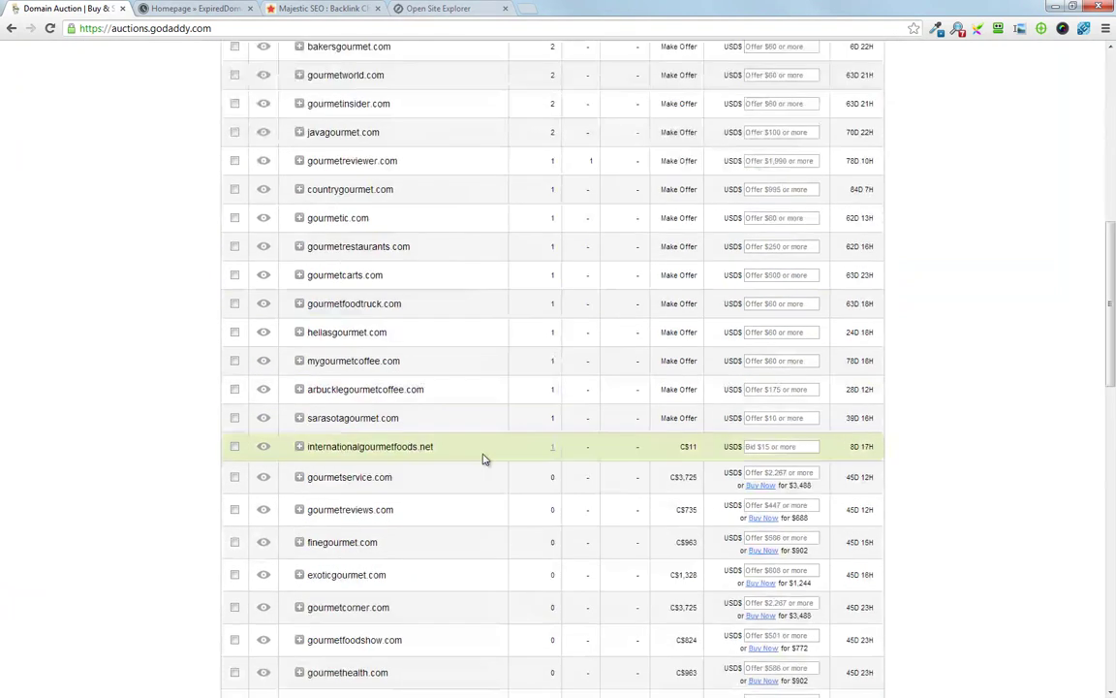
scroll(526, 471, "up", 2)
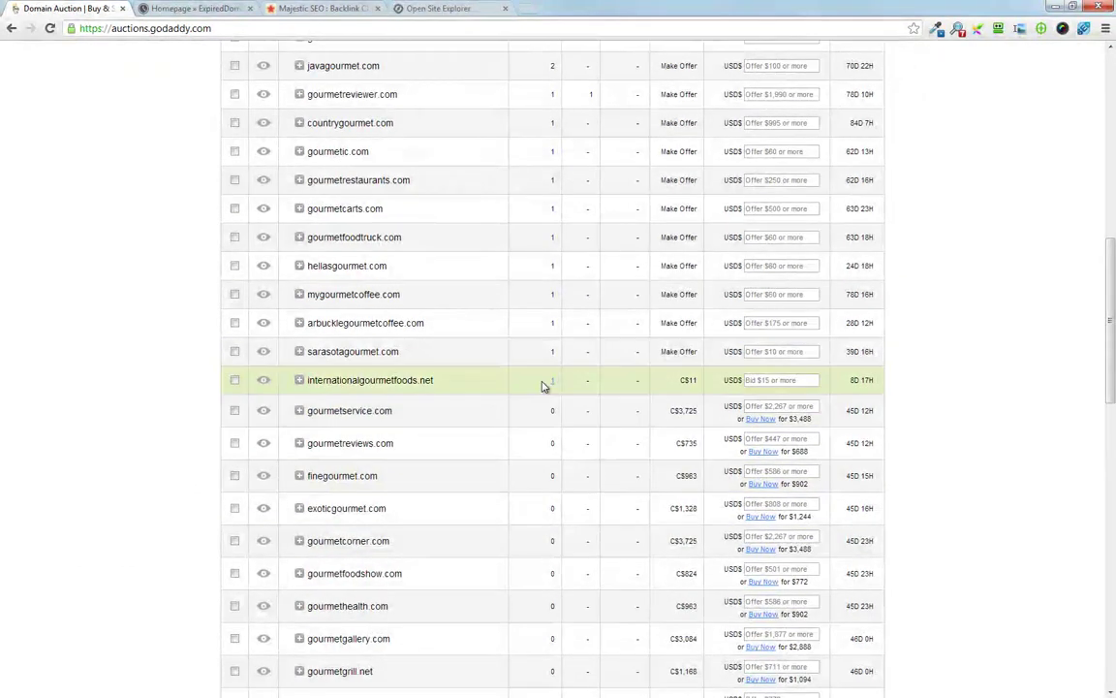
scroll(517, 414, "up", 5)
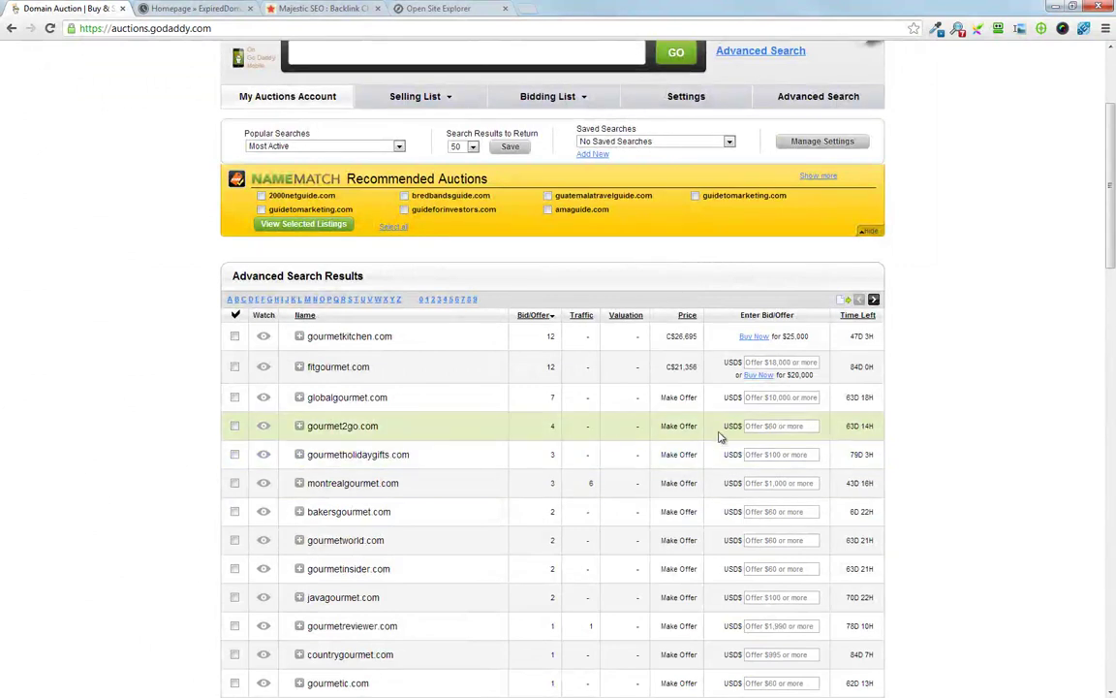
scroll(712, 493, "down", 1)
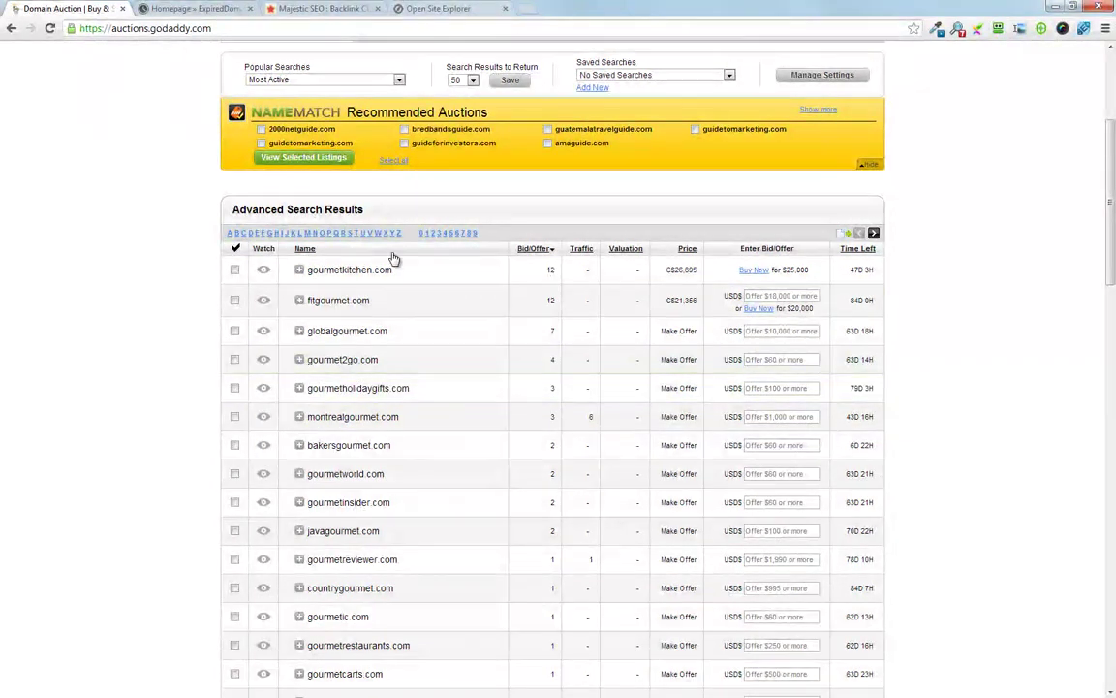
scroll(438, 497, "down", 2)
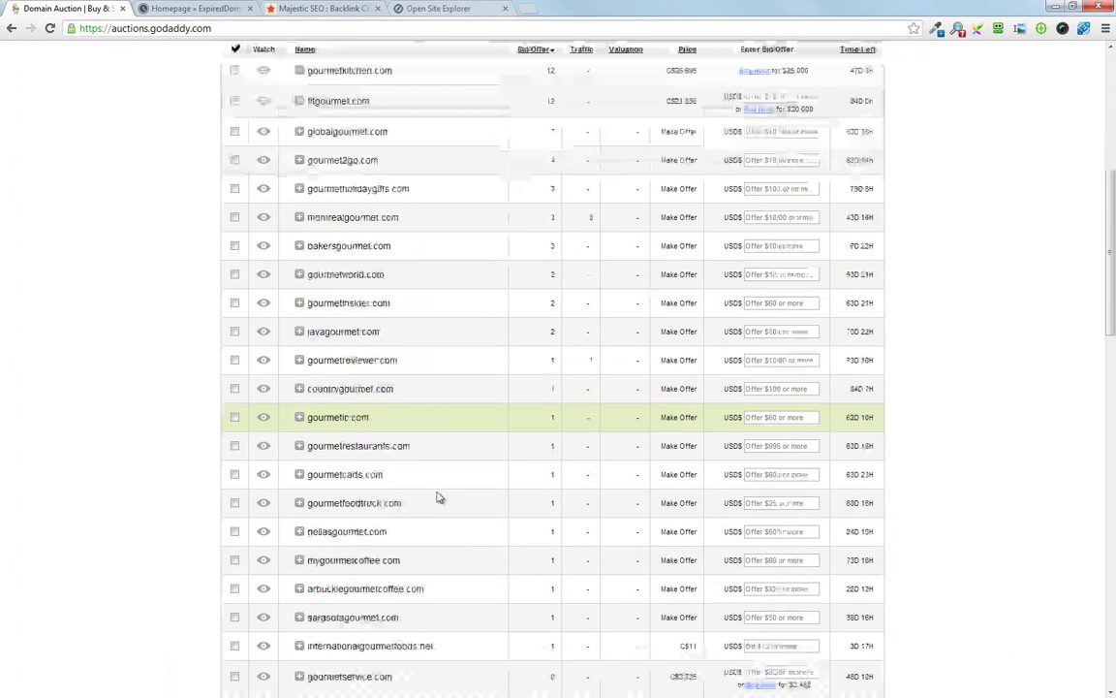
scroll(438, 497, "up", 5)
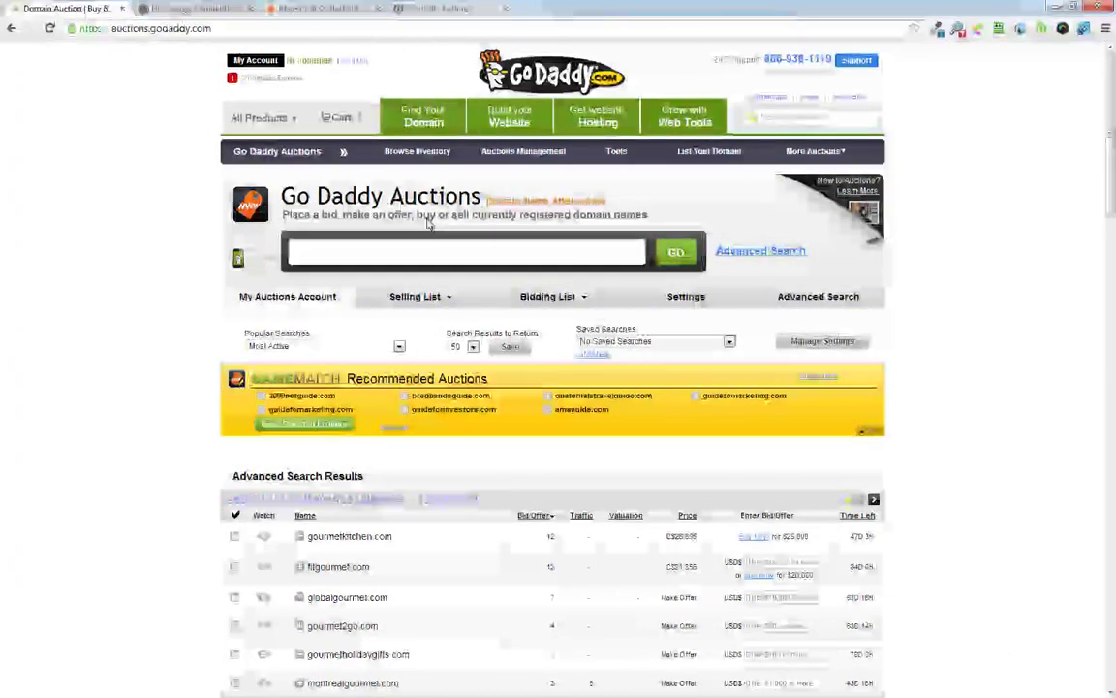
scroll(312, 589, "down", 1)
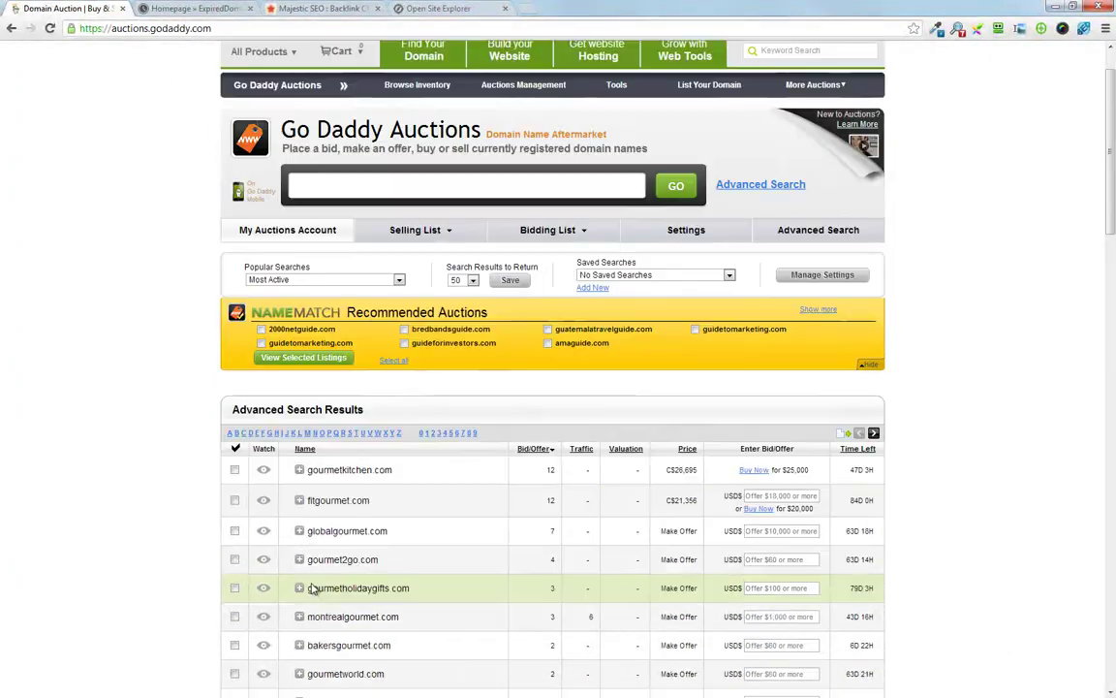
scroll(272, 518, "down", 4)
scroll(514, 415, "up", 2)
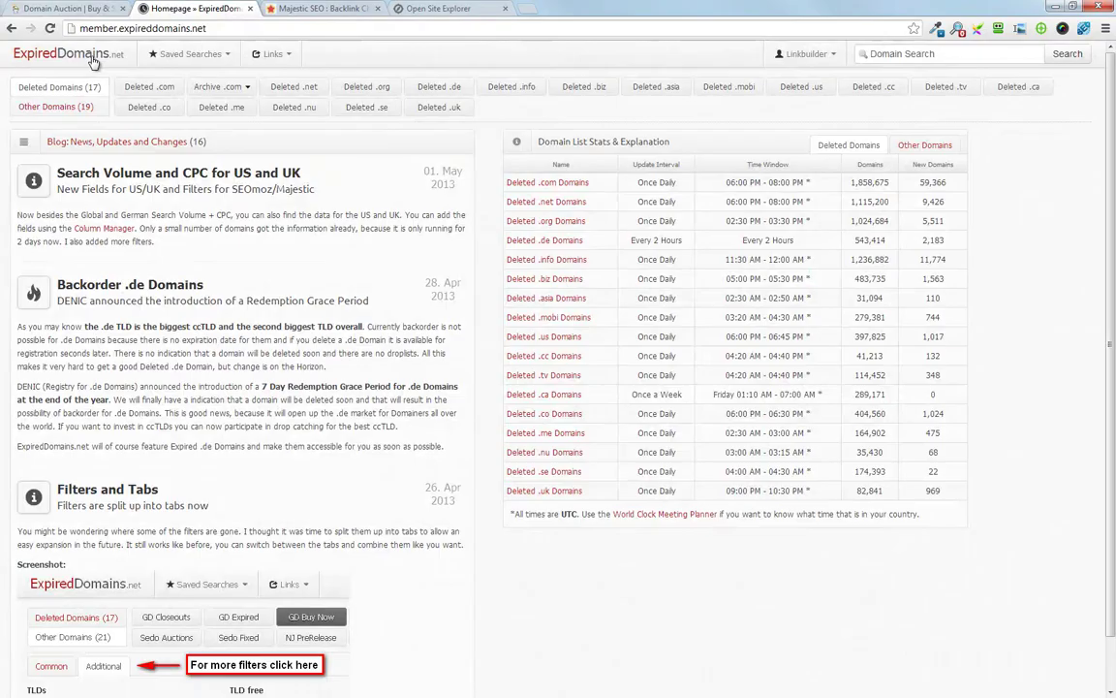
Step: From the ExpiredDomains.net home page, go to GD Closeouts under Other Domains
left_click(70, 55)
mouse_move(85, 114)
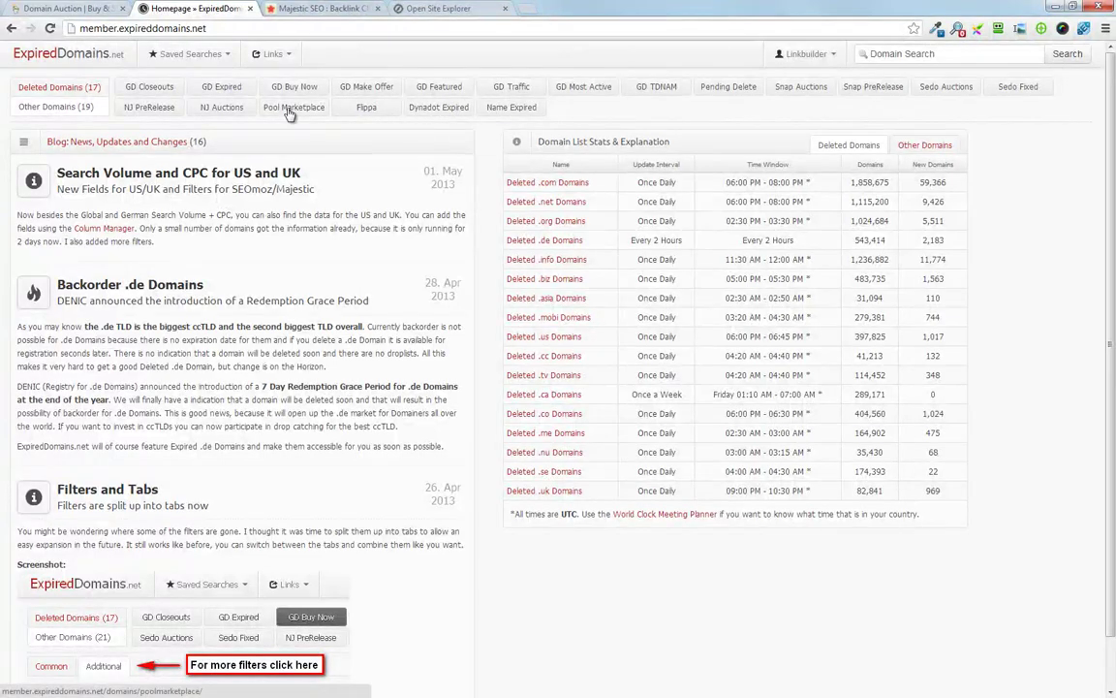
left_click(149, 87)
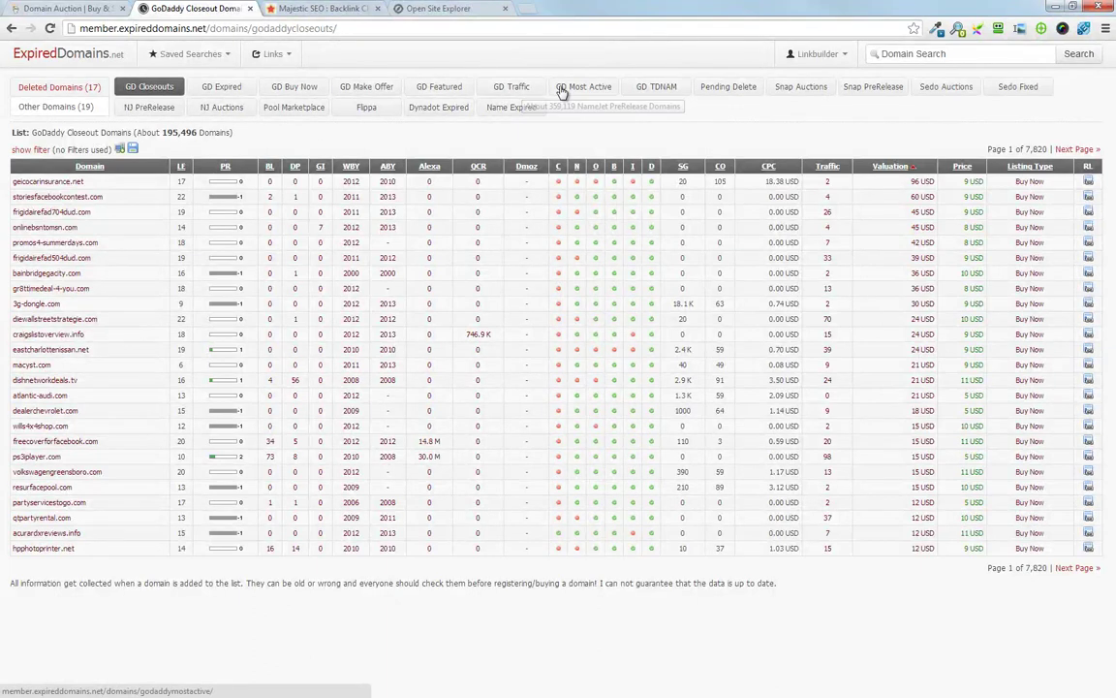
Step: Show the Common Filter and enter 'gourmet' as the word domains must contain
left_click(29, 149)
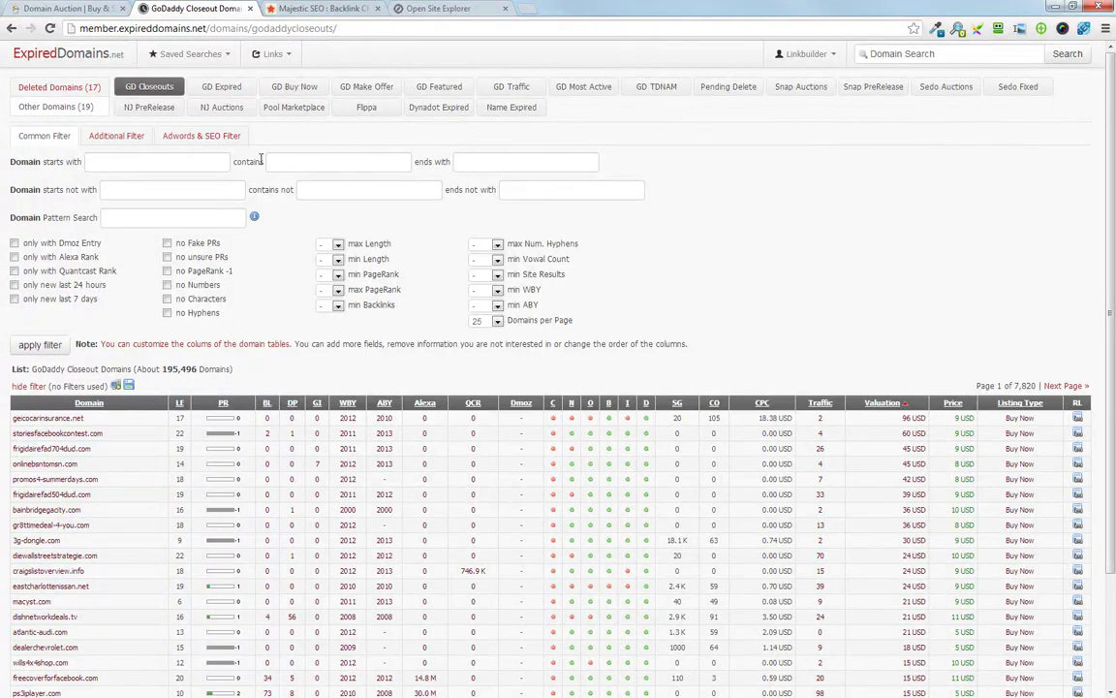
left_click(356, 165)
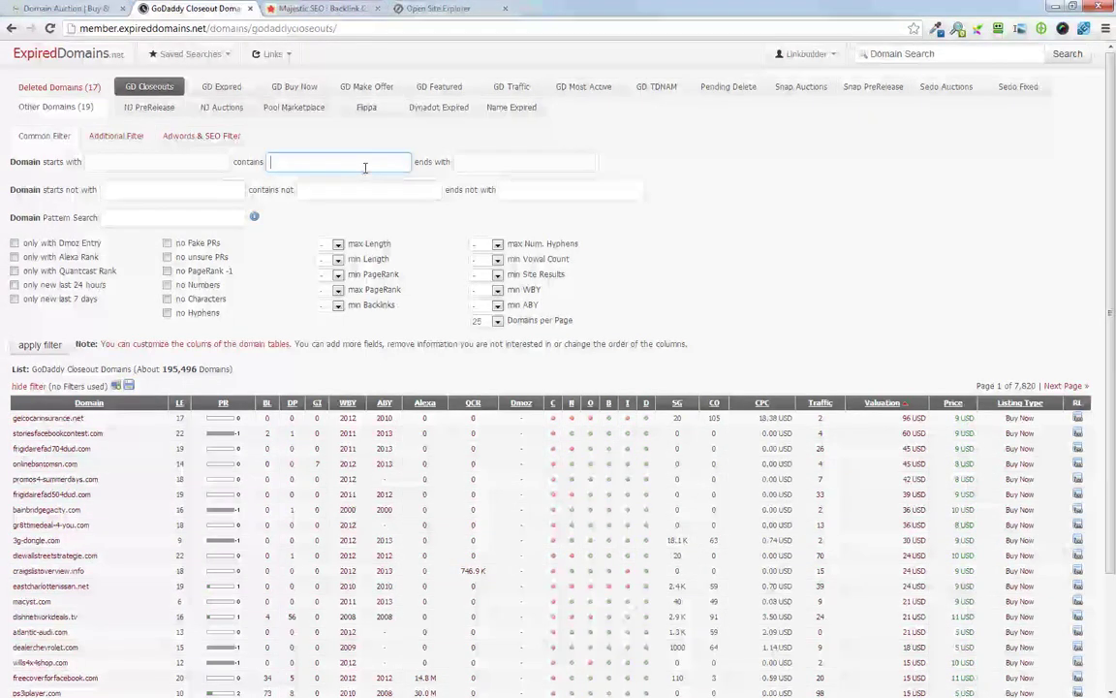
type("gourmet")
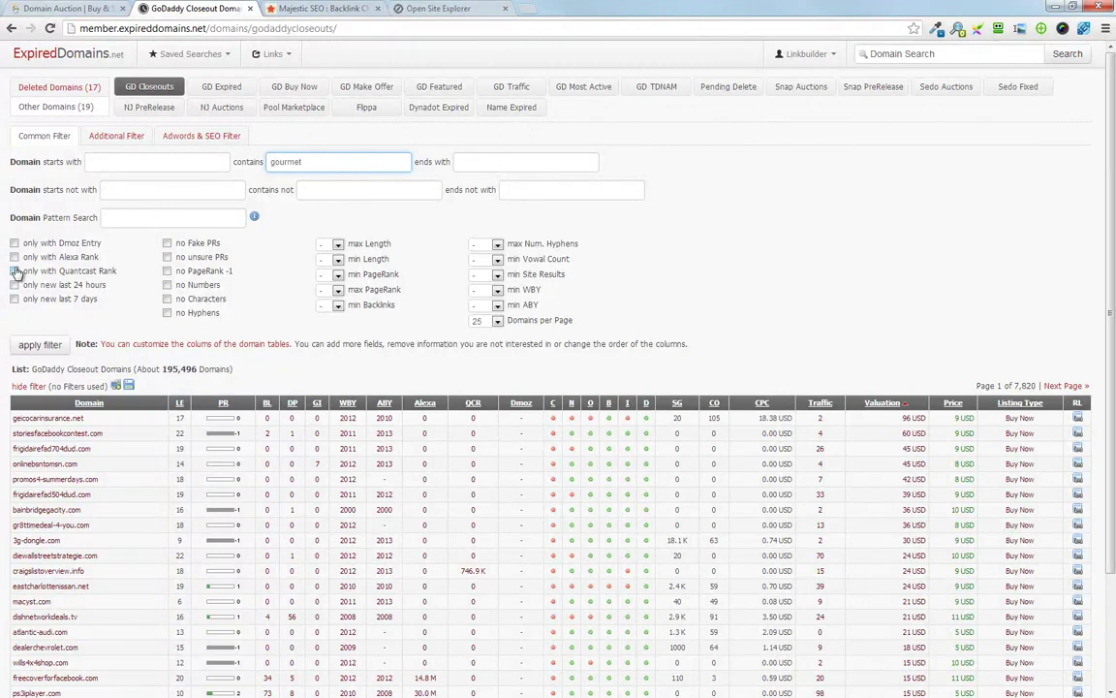
Step: Exclude fake PRs and set minimum PageRank, backlinks and site results to 1
left_click(167, 243)
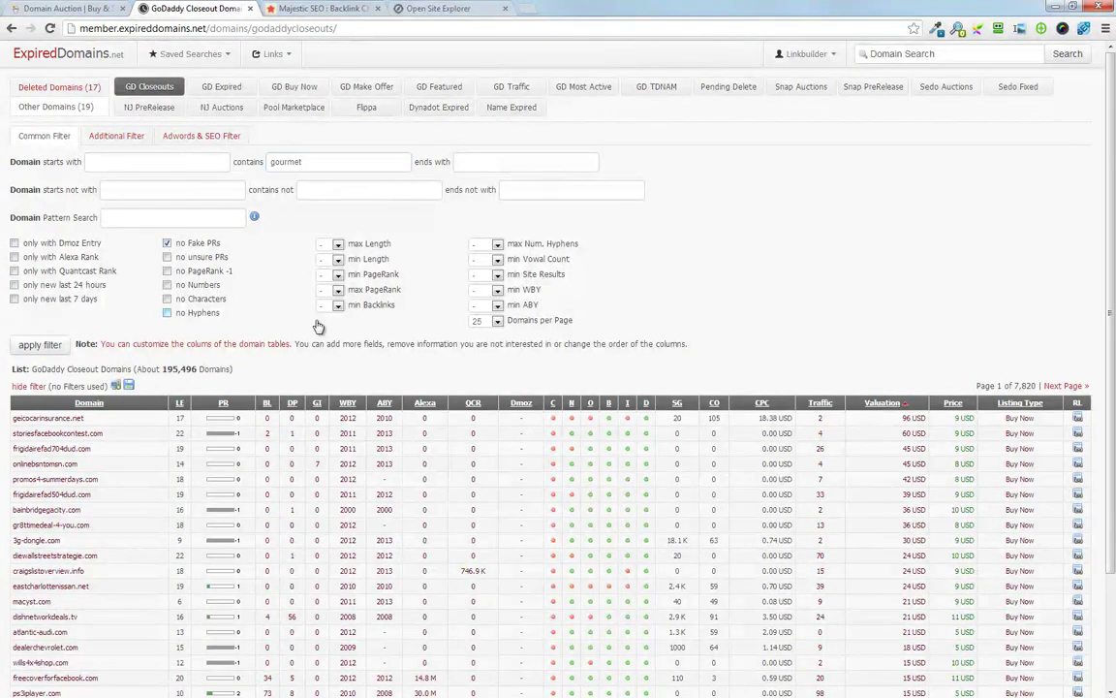
left_click(337, 275)
left_click(323, 298)
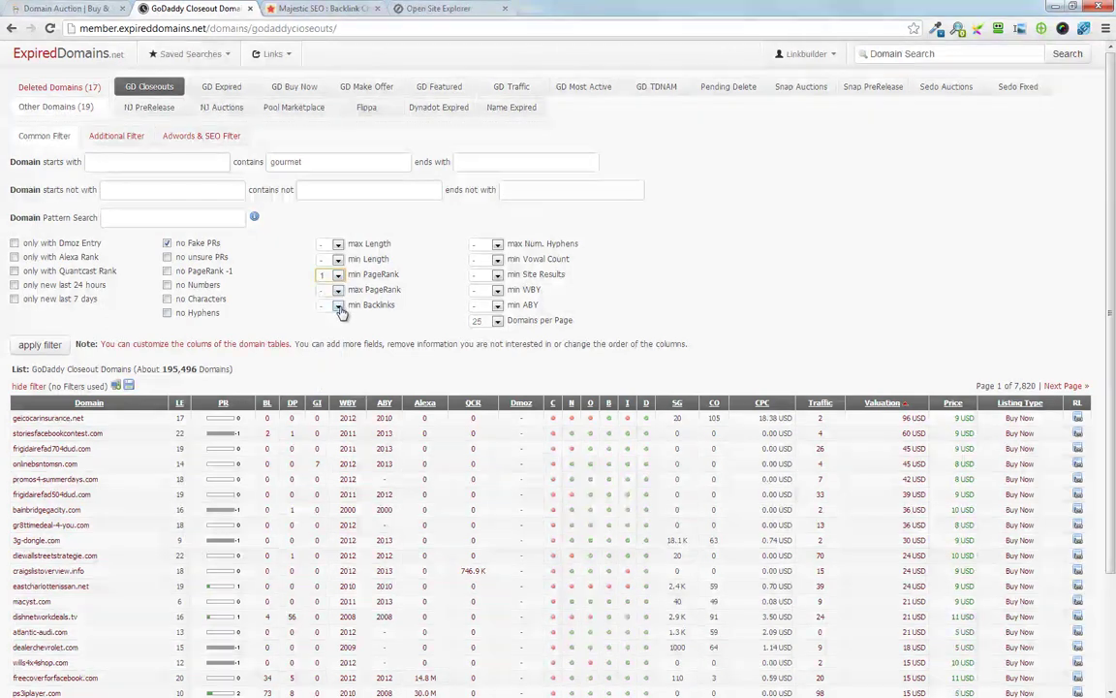
left_click(339, 305)
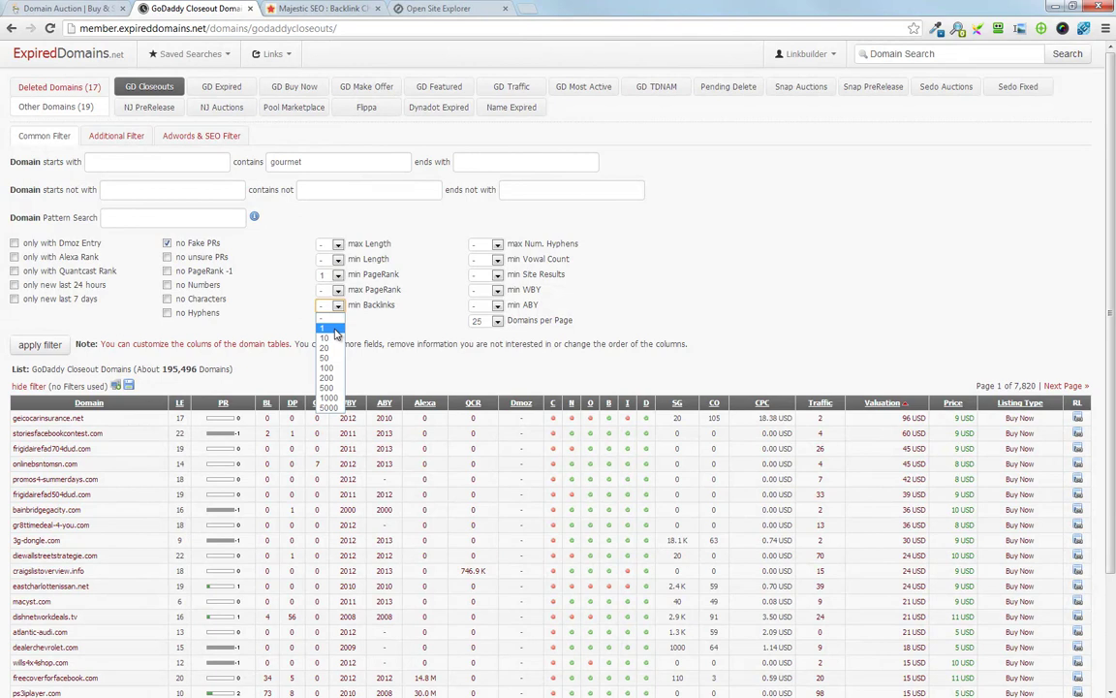
left_click(338, 327)
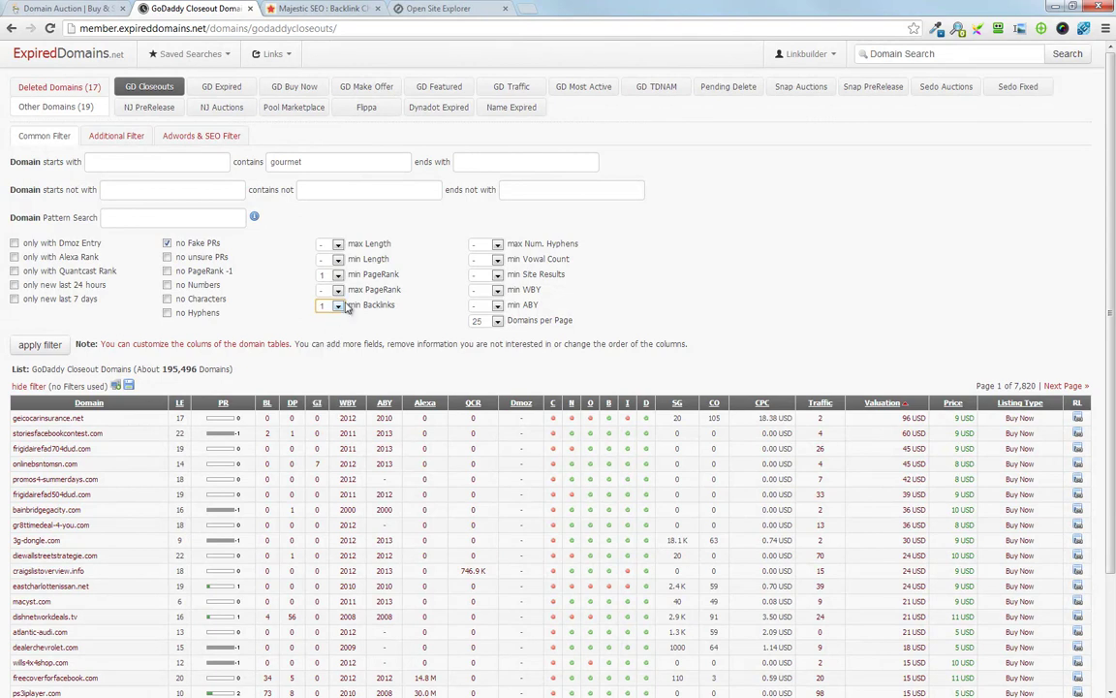
left_click(495, 275)
left_click(485, 295)
Step: In Additional Filter, restrict the TLDs to com, net and org
left_click(115, 137)
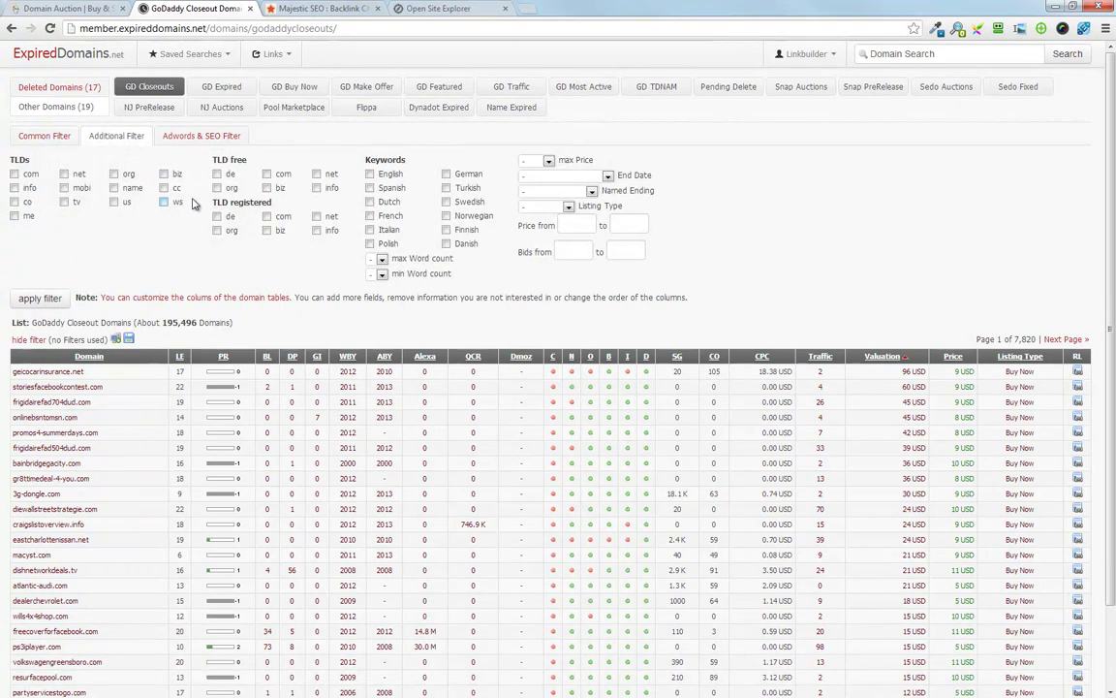
left_click(15, 174)
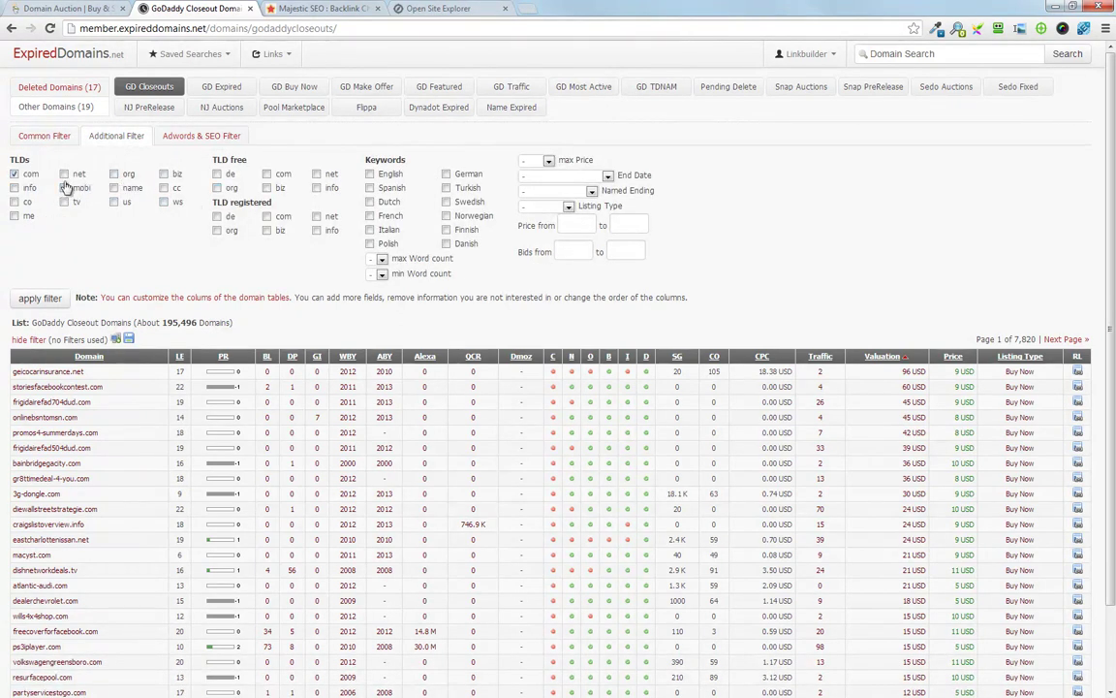
left_click(115, 176)
Step: In Adwords & SEO Filter, set the minimum Moz Page Authority to 20
left_click(177, 138)
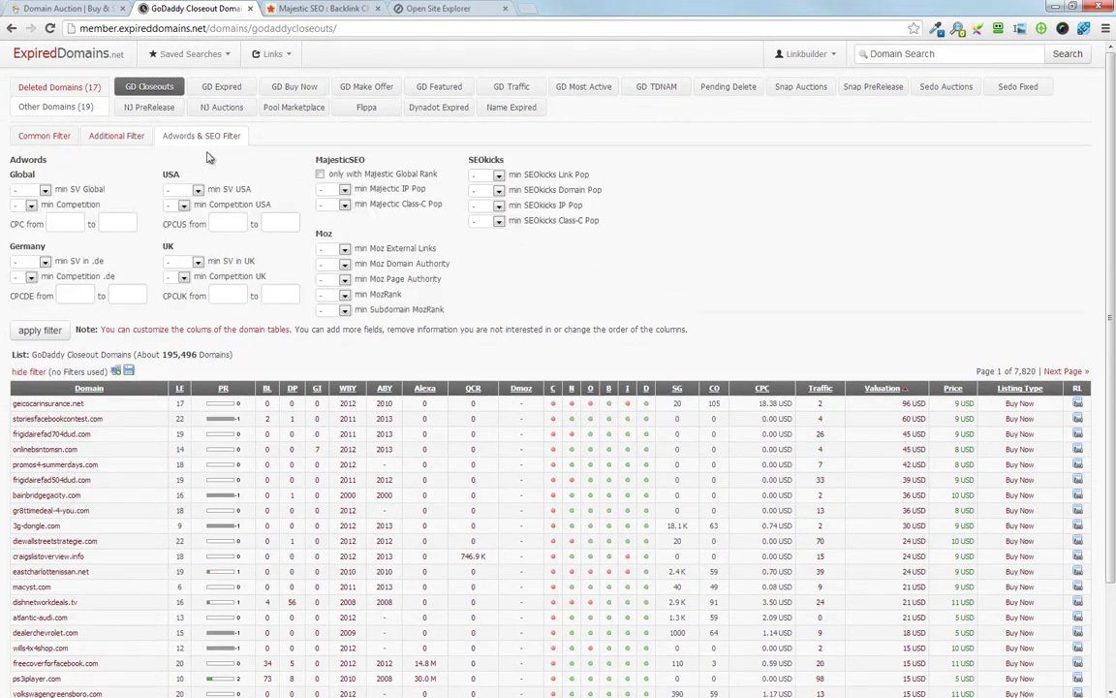
left_click(343, 280)
left_click(331, 311)
Step: Apply the filter, revealing 2raysgourmet.com, then check GD Expired, Buy Now, Make Offer and Featured lists
left_click(39, 329)
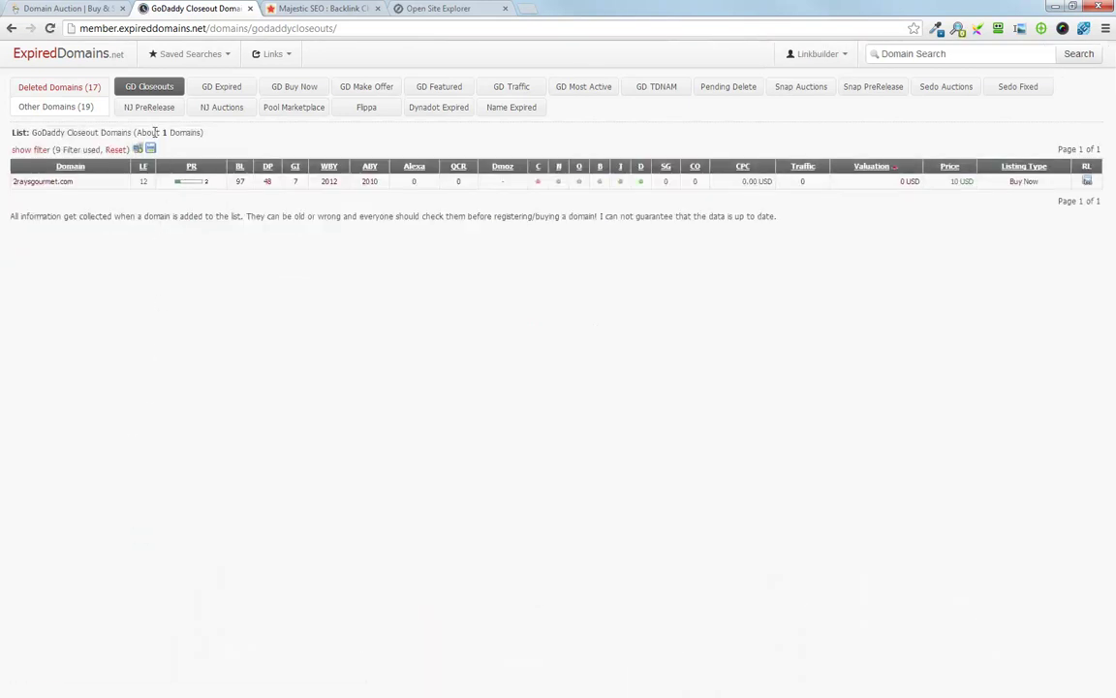
left_click(221, 90)
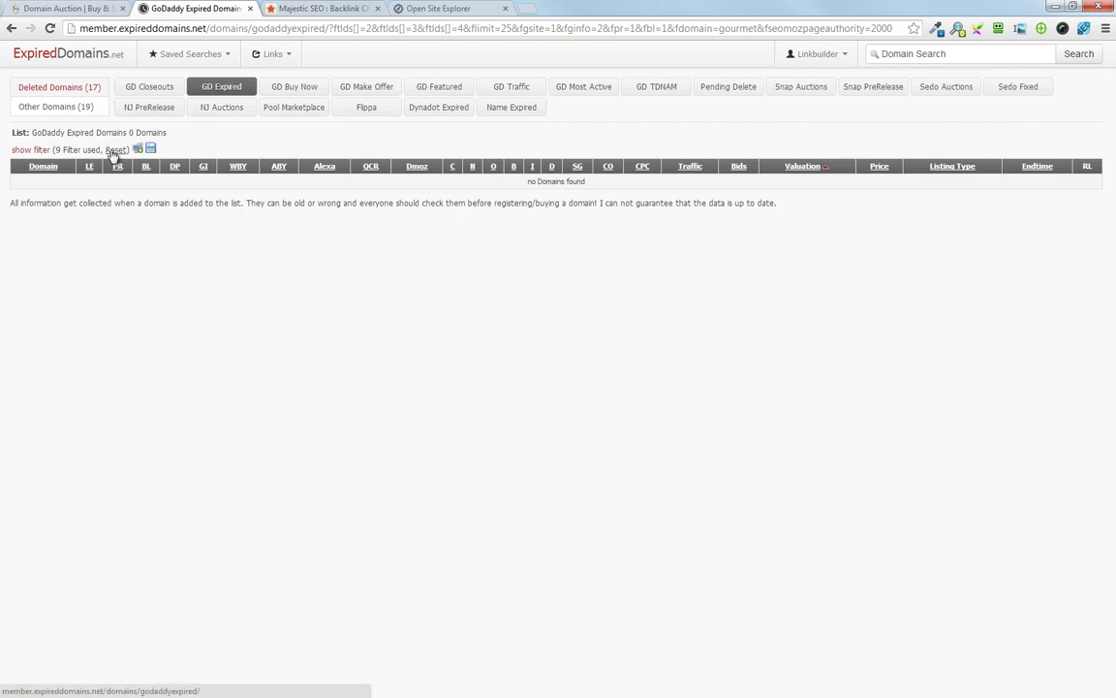
left_click(281, 91)
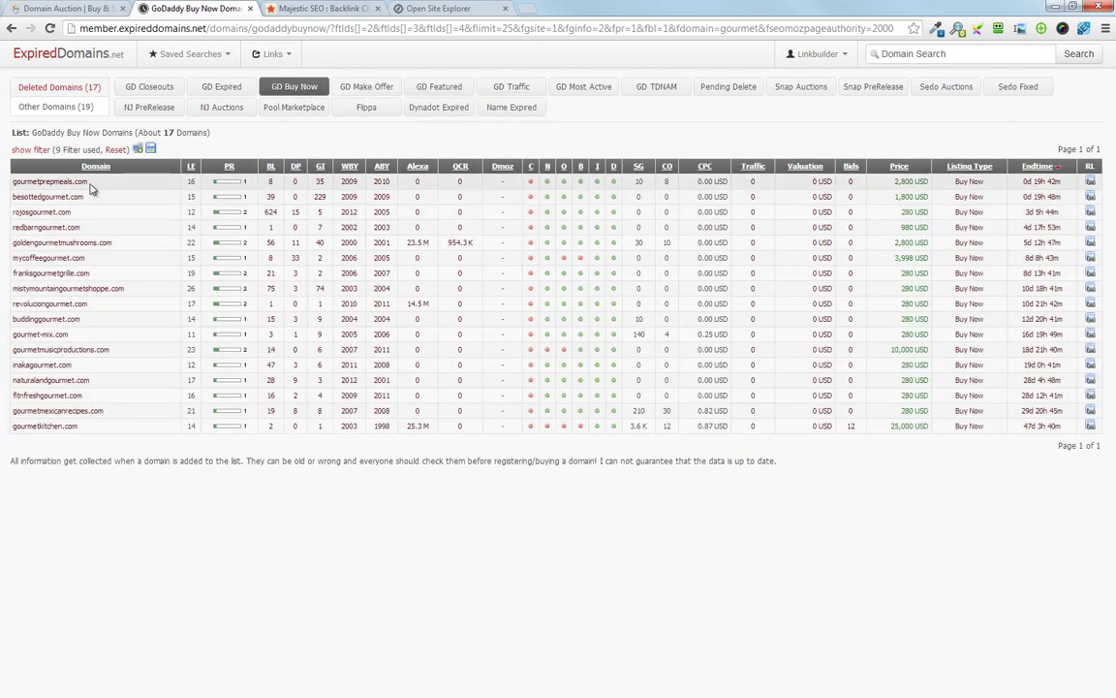
left_click(368, 89)
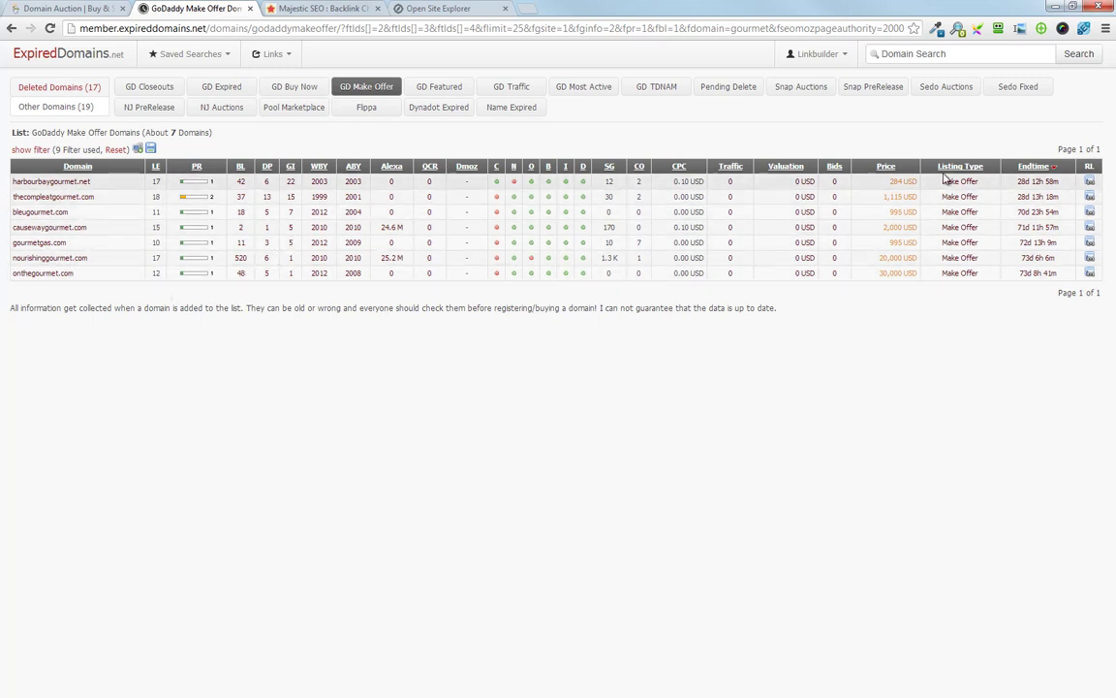
left_click(444, 93)
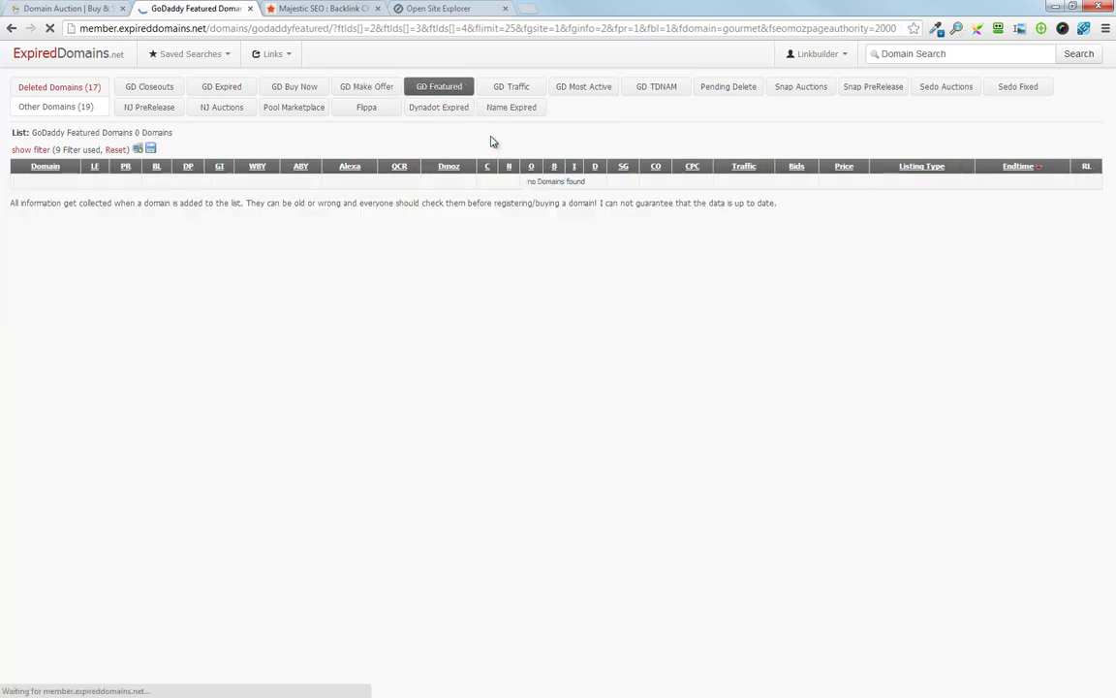
Step: View the filtered GD Traffic list, then the GD TDNAM list with seven gourmet domains
left_click(509, 91)
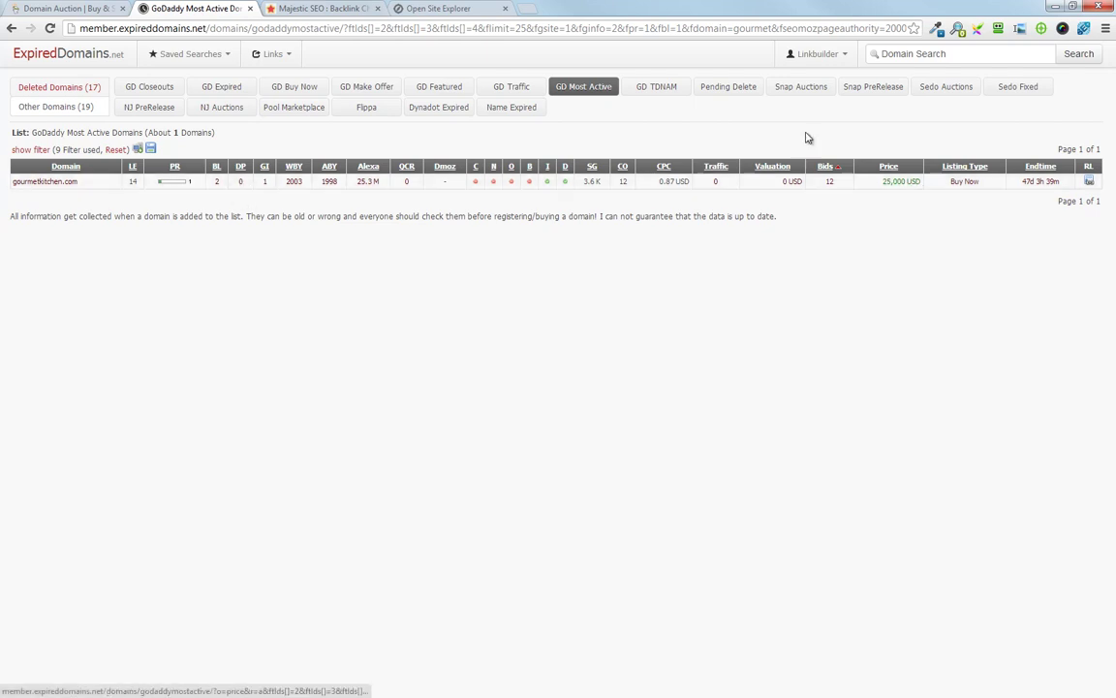
left_click(655, 87)
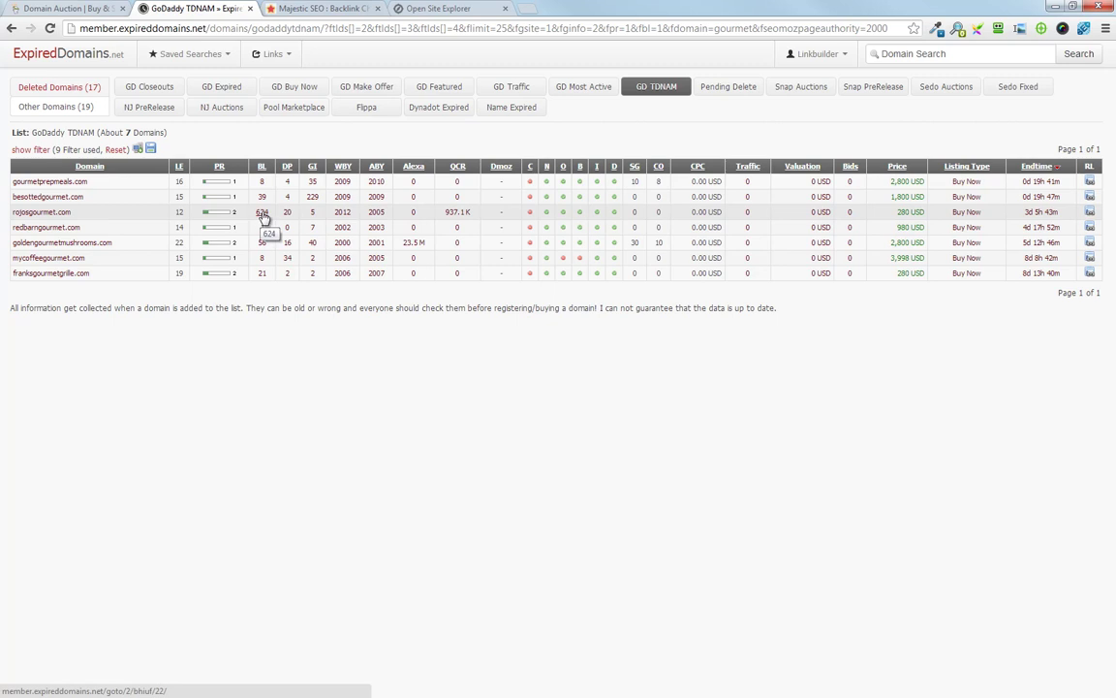
Step: Open Majestic SEO from rojosgourmet.com's 624 backlinks value
left_click(262, 215)
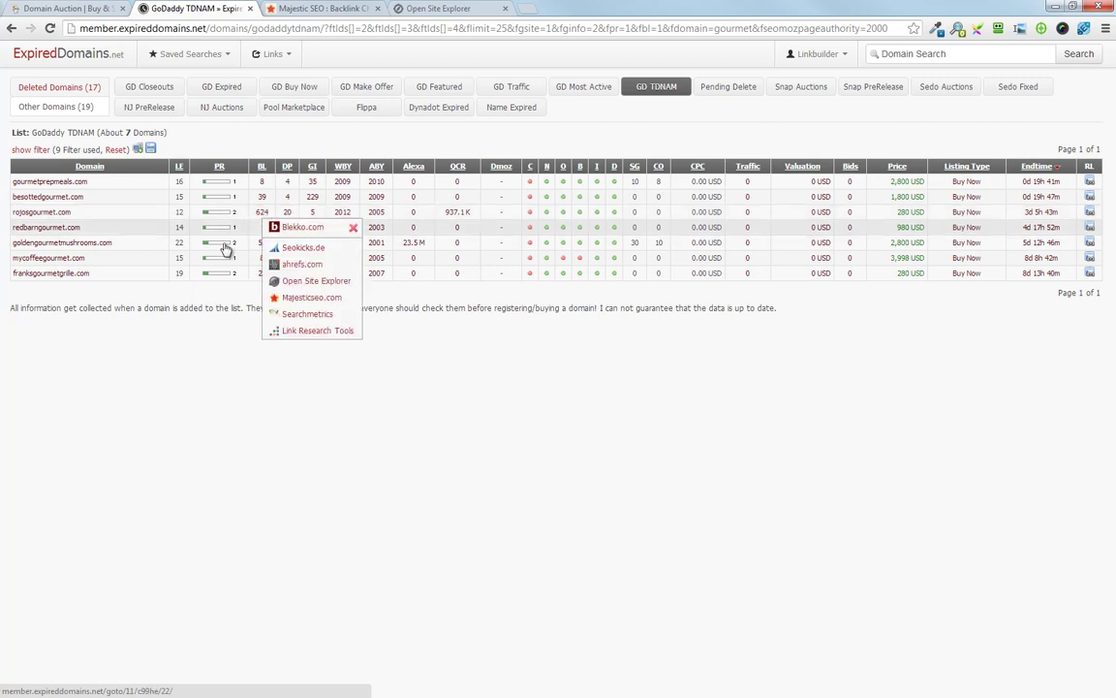
left_click(353, 227)
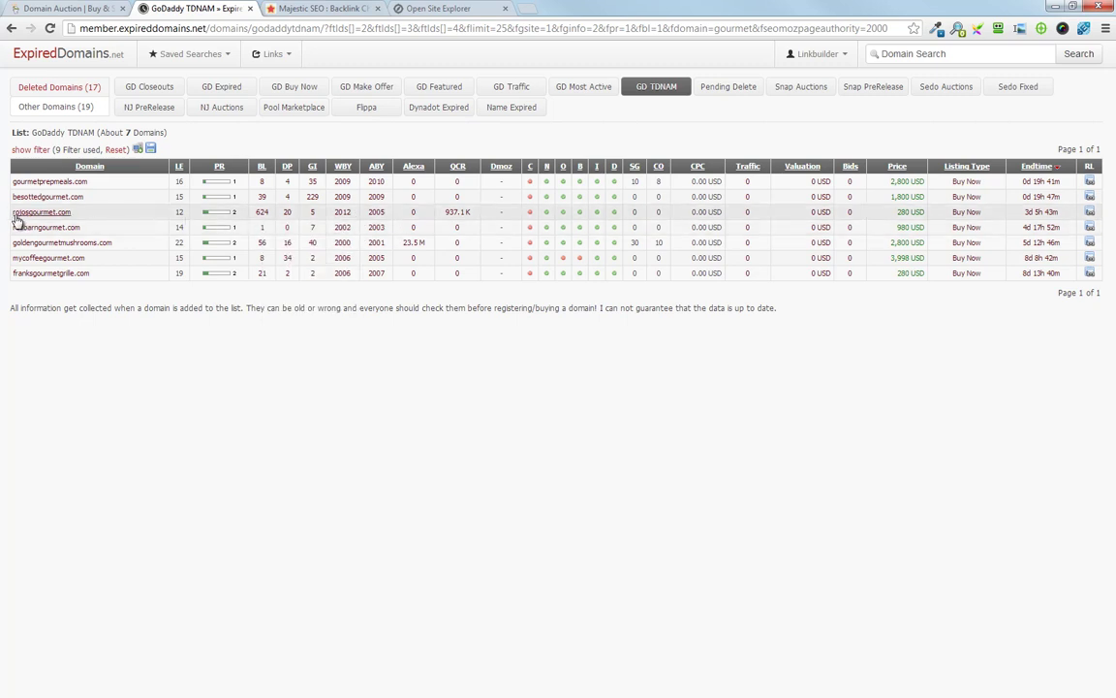
left_click_drag(14, 219, 310, 206)
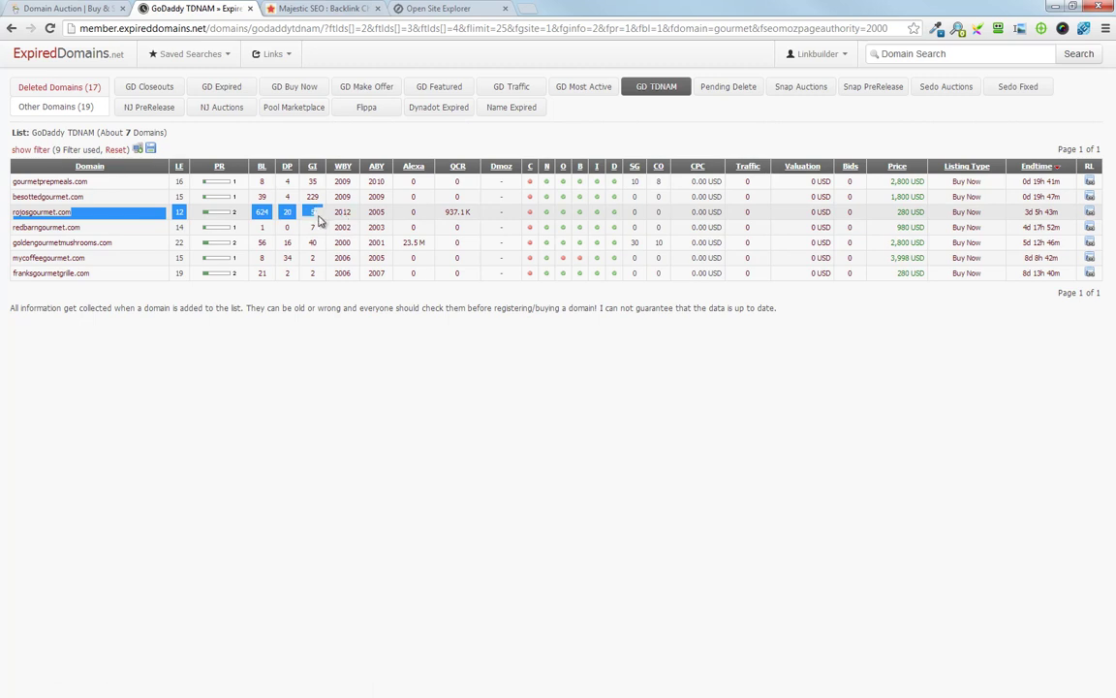
left_click(320, 221)
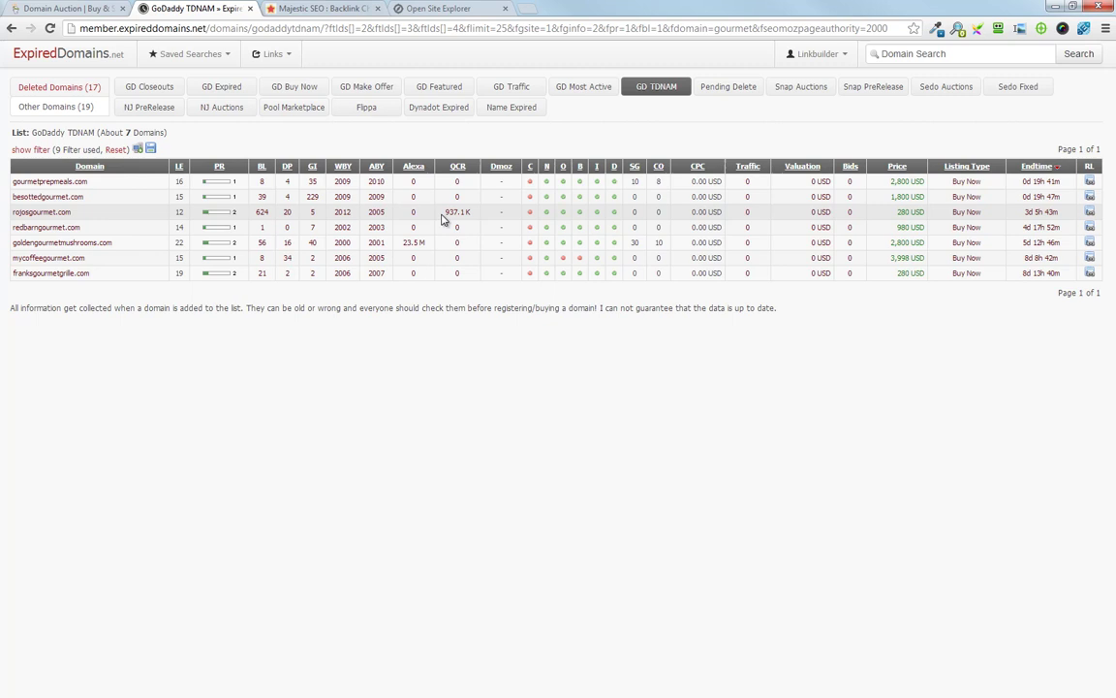
left_click(261, 214)
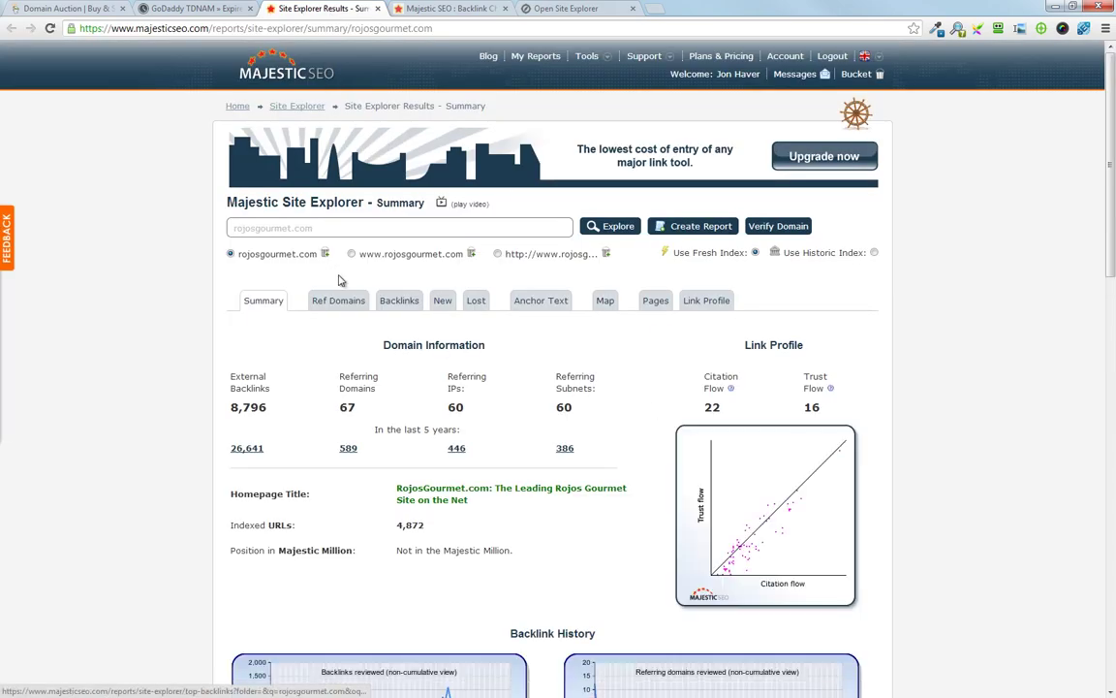
left_click(351, 253)
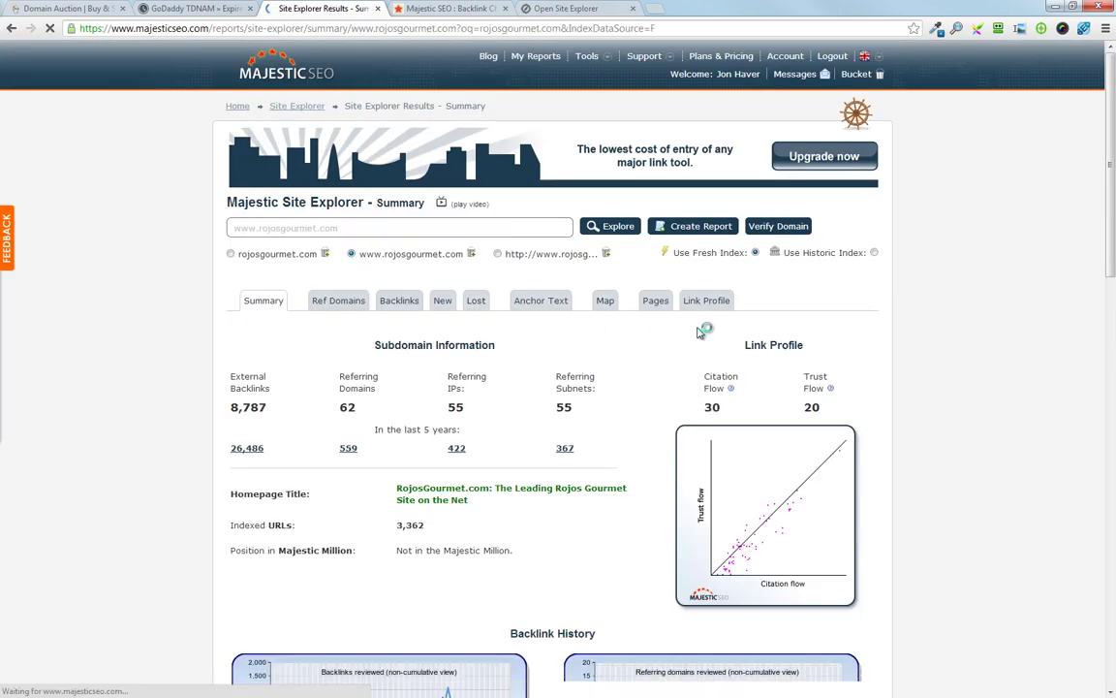
left_click(497, 253)
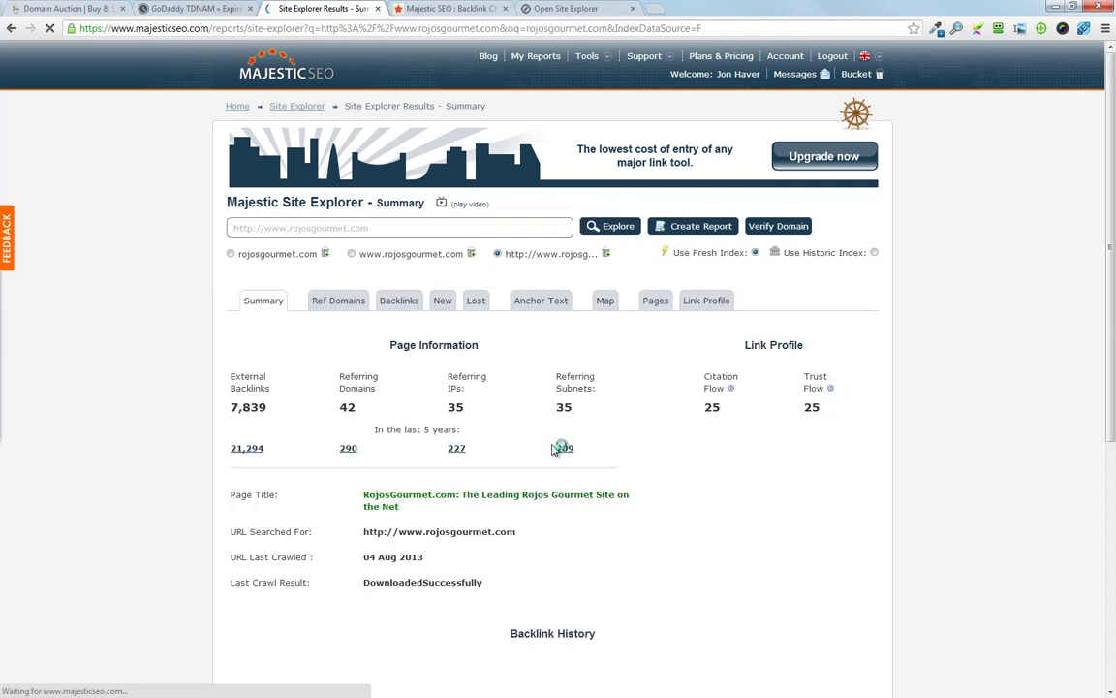
scroll(518, 370, "down", 6)
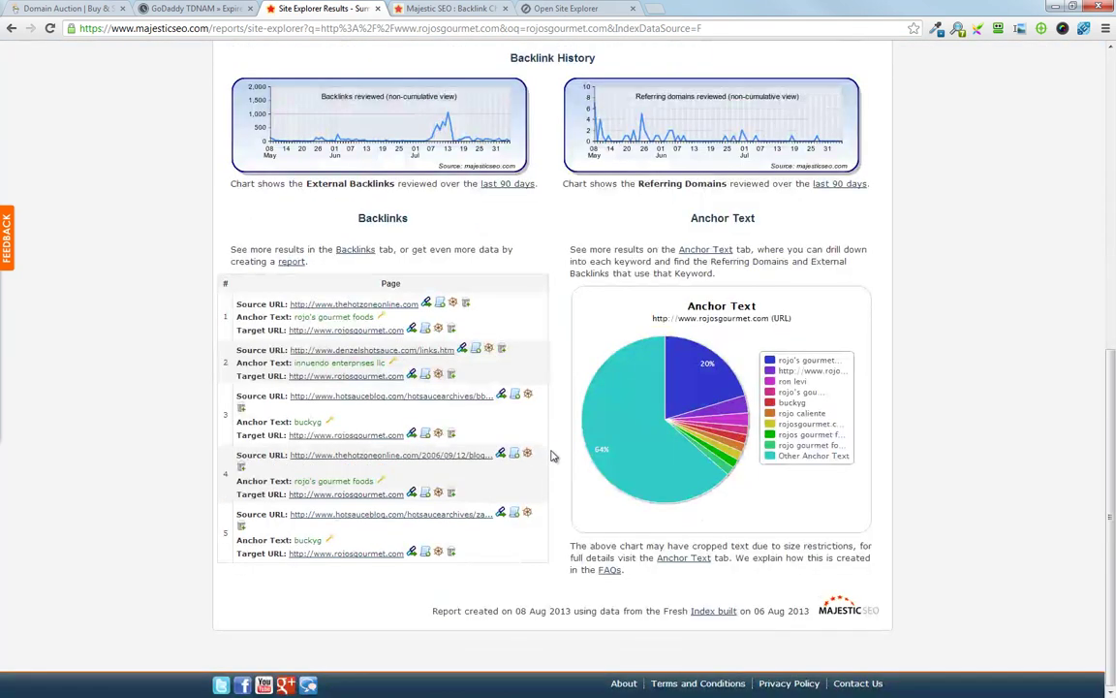
scroll(557, 452, "up", 4)
scroll(559, 450, "down", 3)
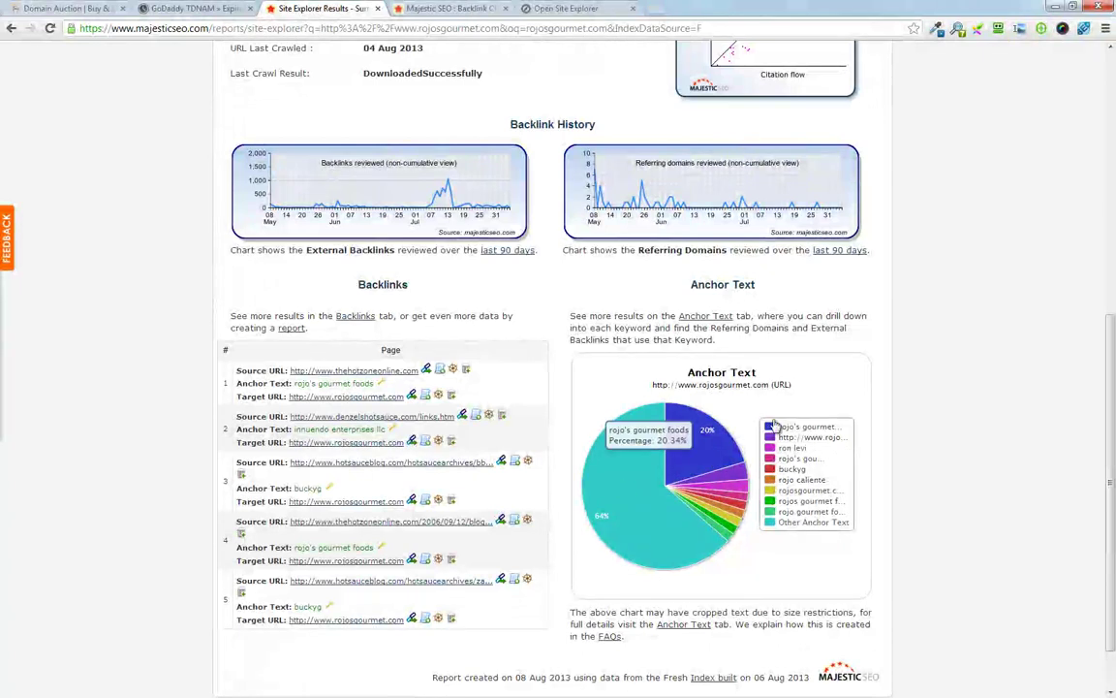
scroll(581, 489, "up", 5)
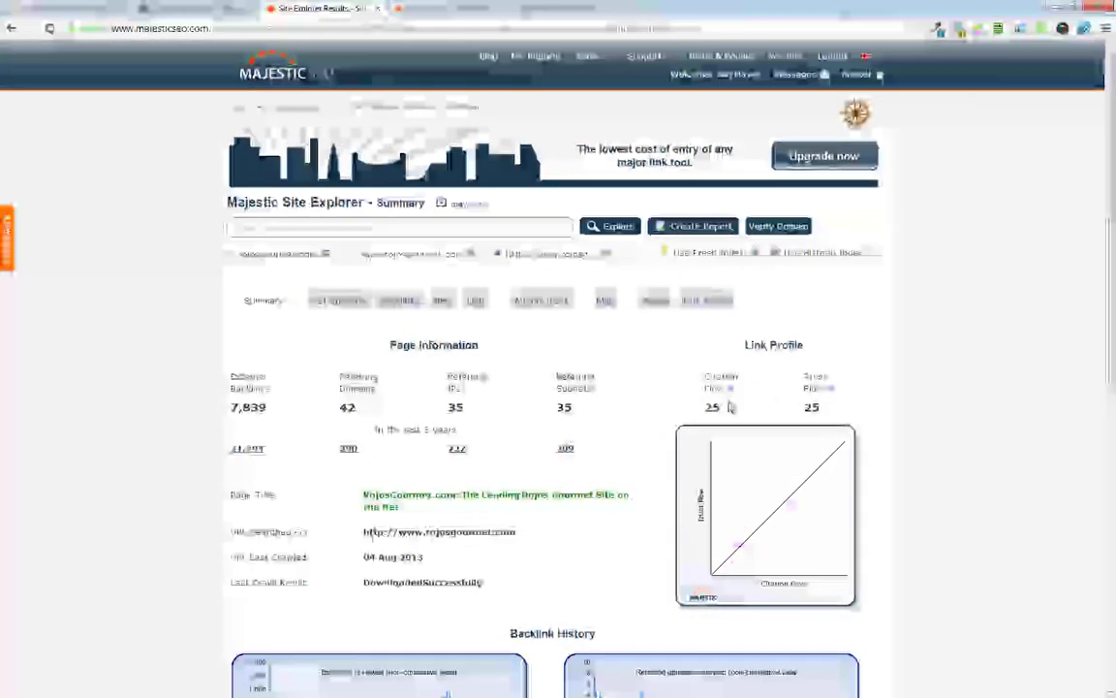
left_click_drag(725, 407, 704, 385)
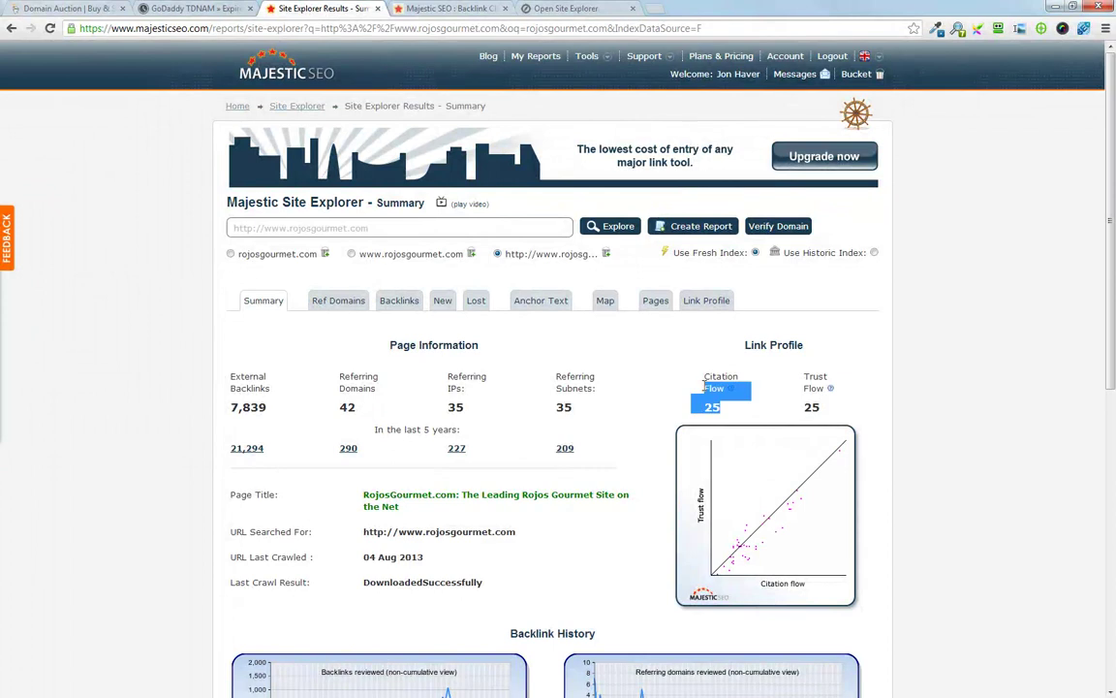
left_click(749, 415)
left_click_drag(832, 417, 805, 372)
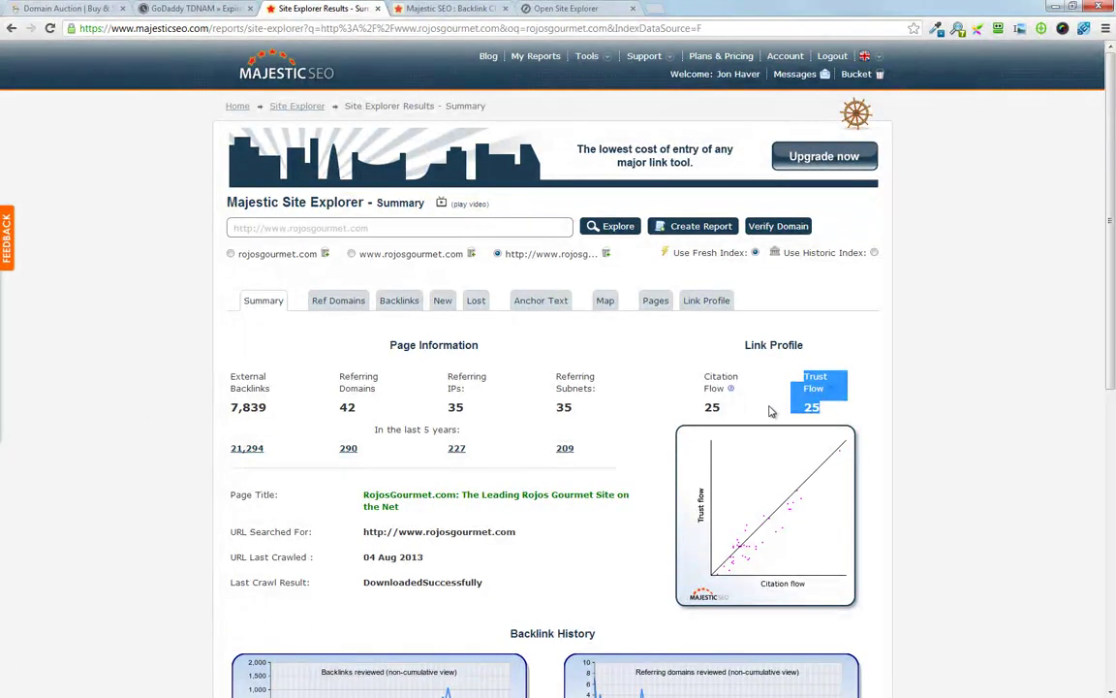
left_click(772, 415)
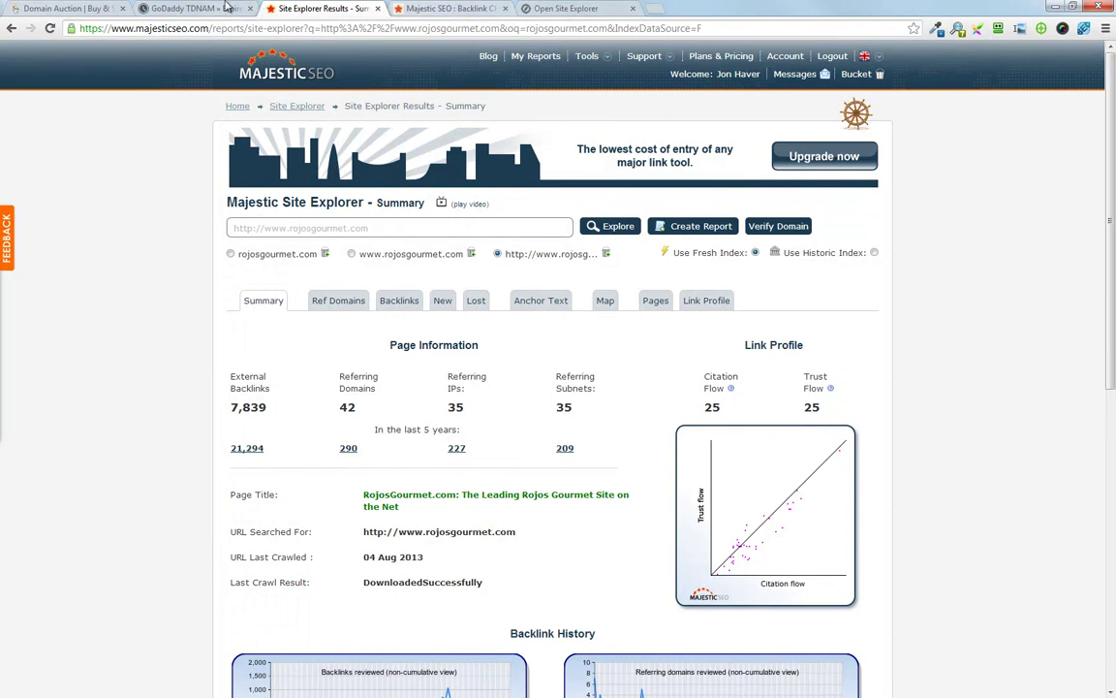
left_click(198, 8)
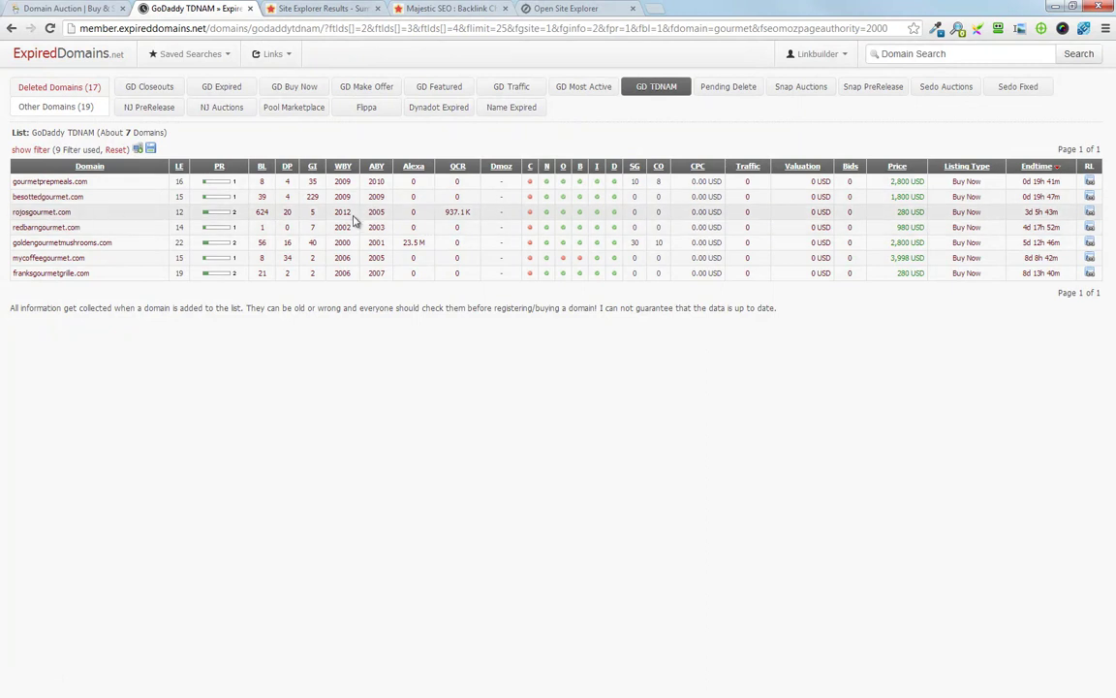
Step: Look up rojosgourmet.com on the Wayback Machine and browse its 2013 captures
left_click_drag(72, 211, 12, 210)
key("ctrl+t")
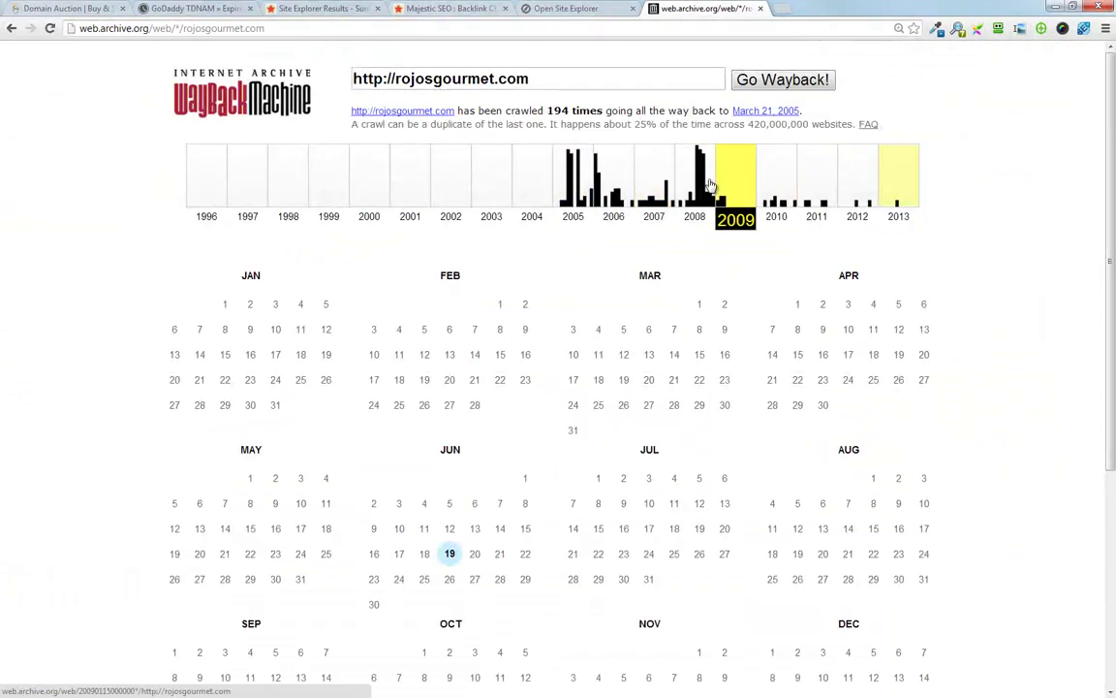
left_click(890, 213)
scroll(598, 498, "down", 3)
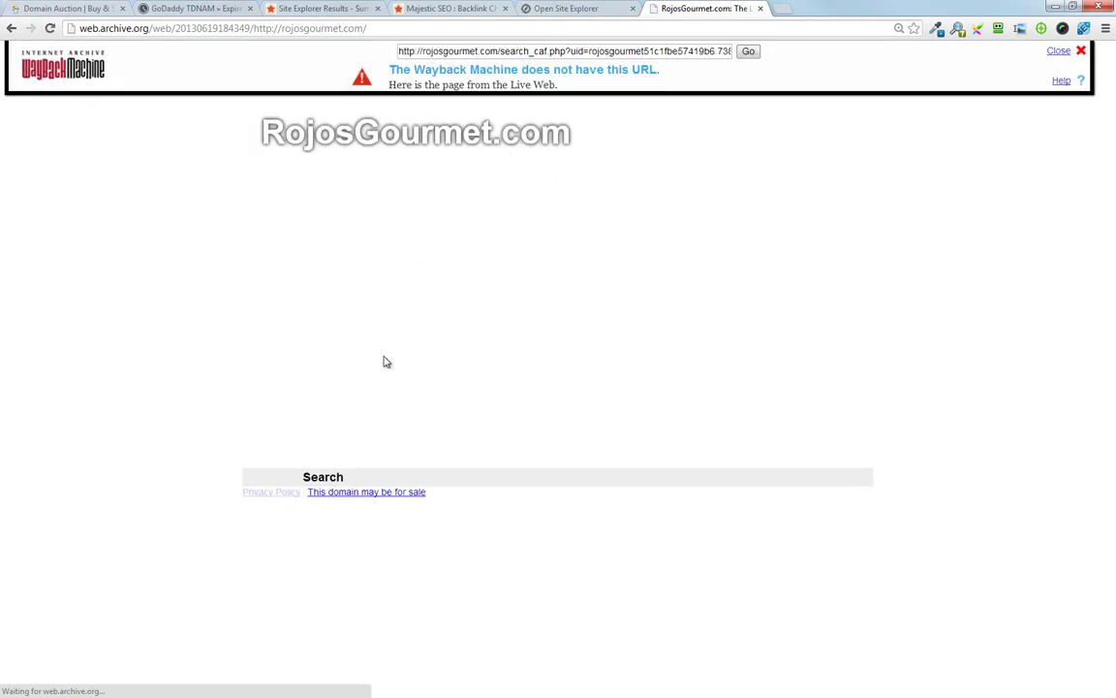
left_click(12, 31)
scroll(423, 380, "up", 3)
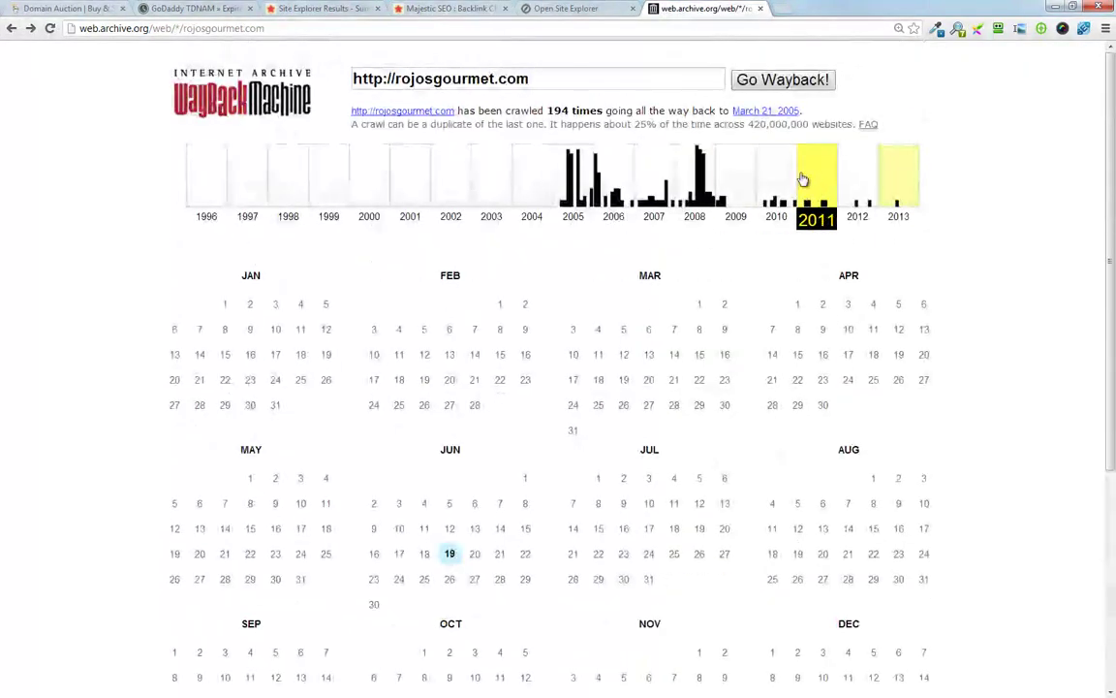
Step: Open the March 14, 2009 snapshot, showing a gourmet hot sauce store
left_click(775, 199)
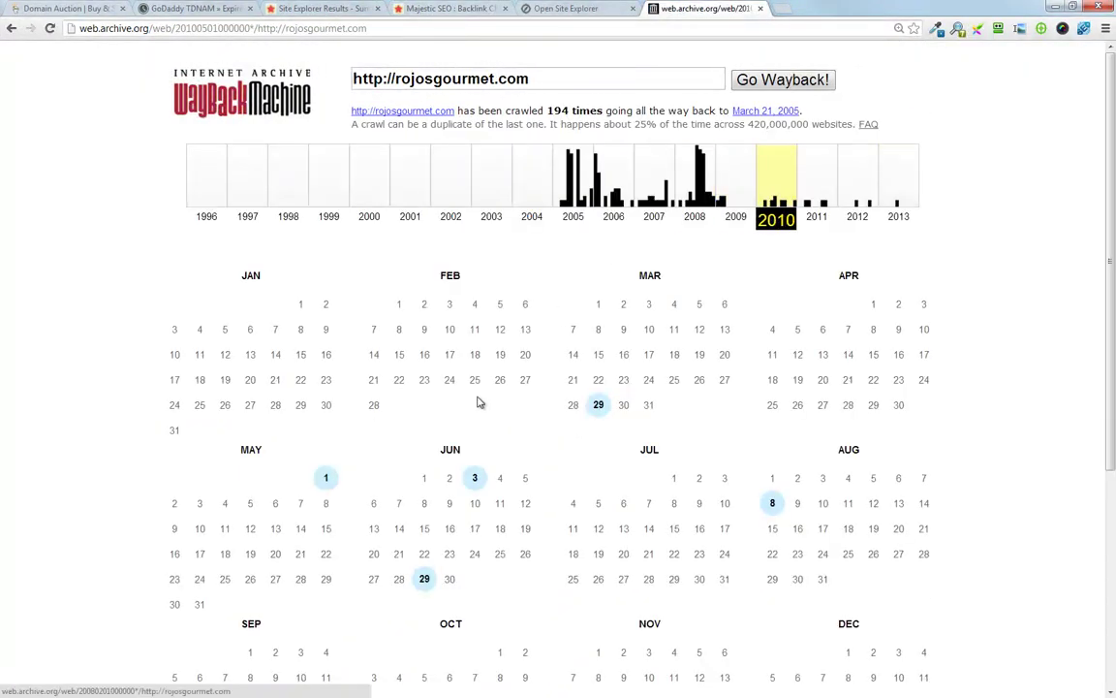
left_click(722, 202)
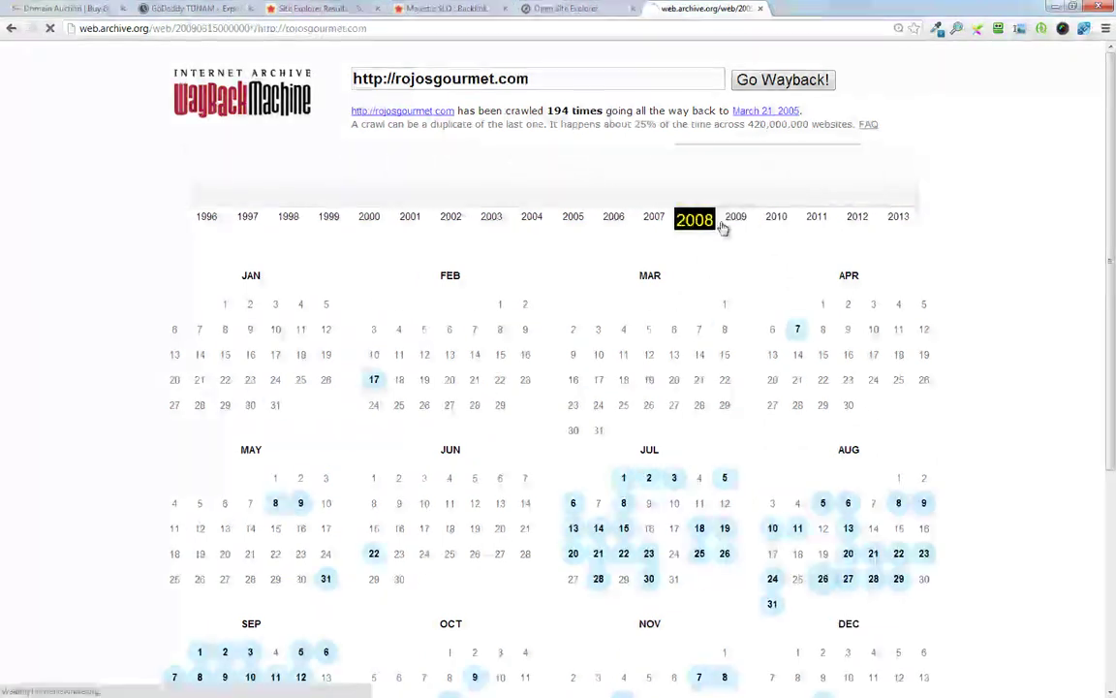
scroll(648, 458, "down", 3)
scroll(668, 466, "up", 2)
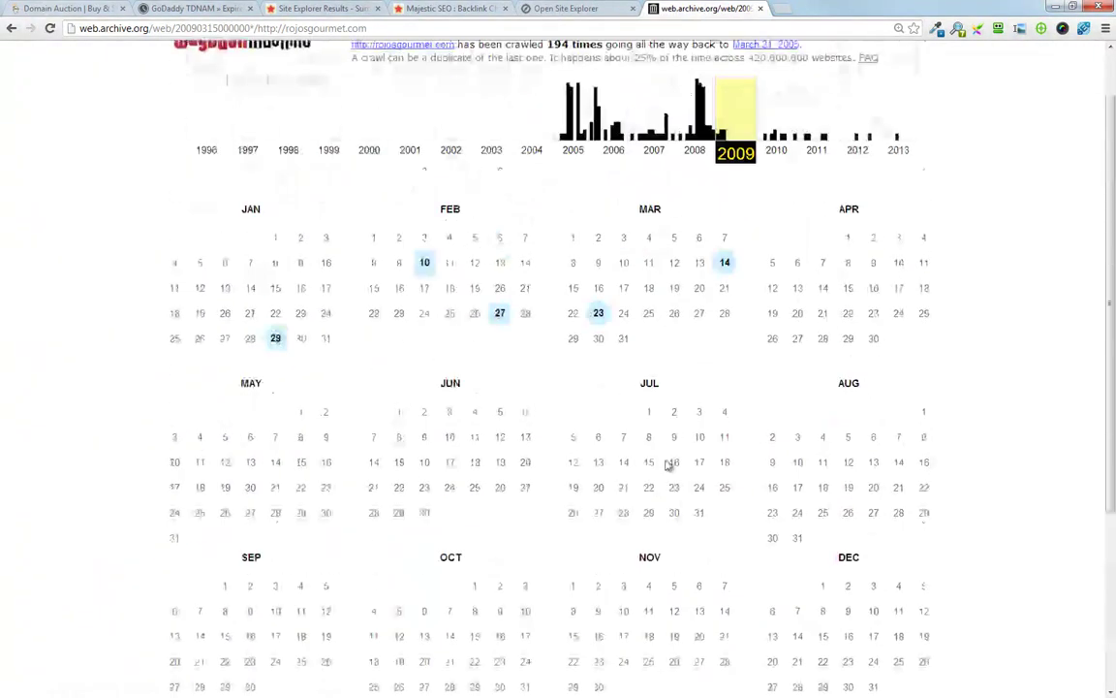
left_click(727, 266)
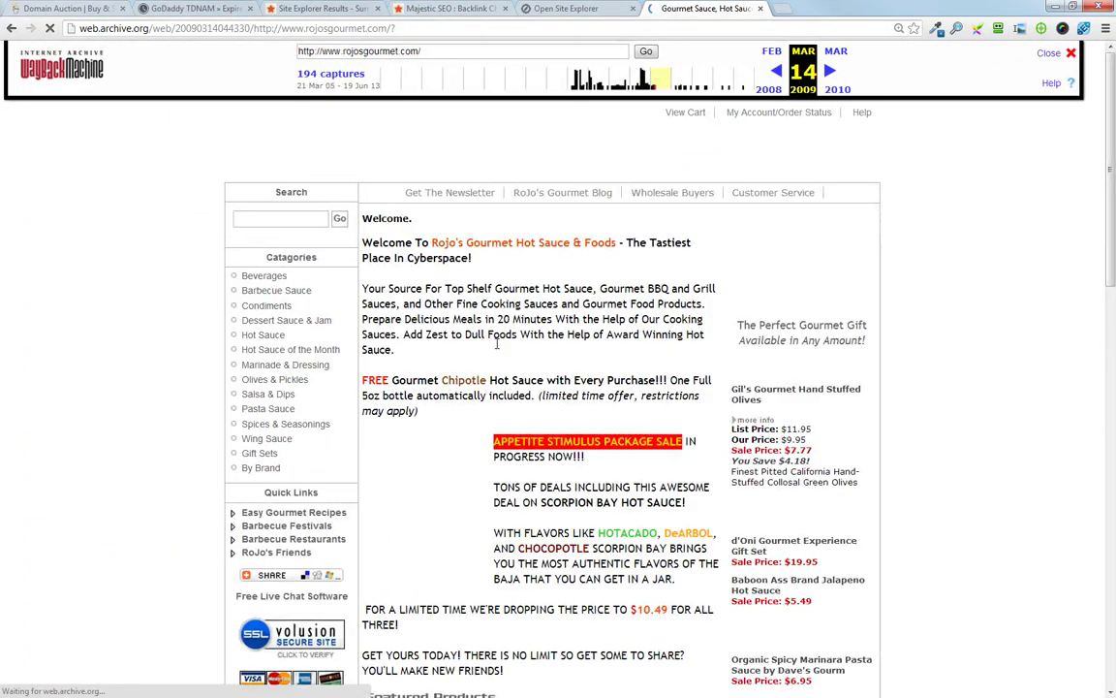
scroll(437, 257, "down", 5)
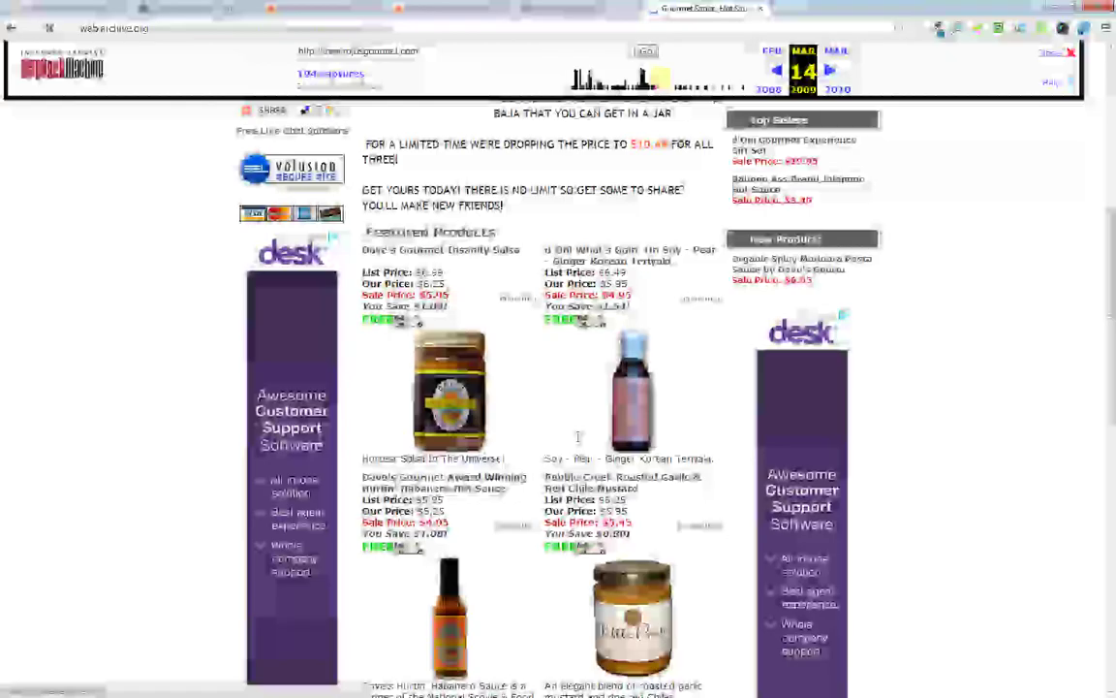
left_click(567, 8)
Step: Look over the open Majestic SEO tabs, then return to the gourmet expired-domain list
left_click(441, 7)
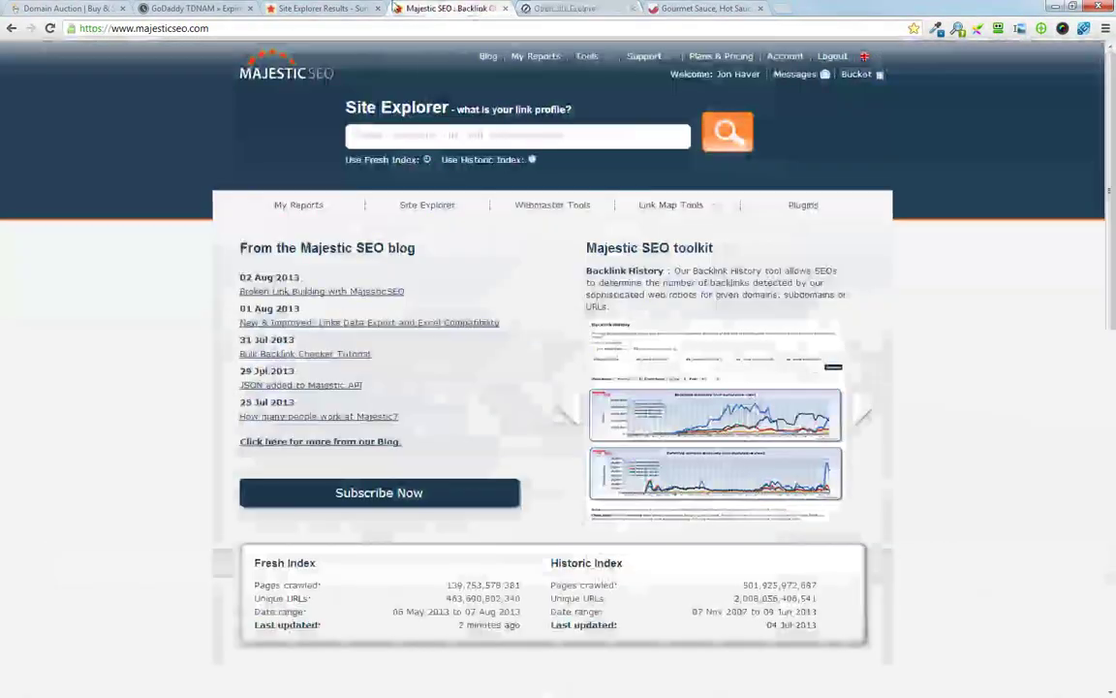
left_click(286, 8)
left_click(194, 7)
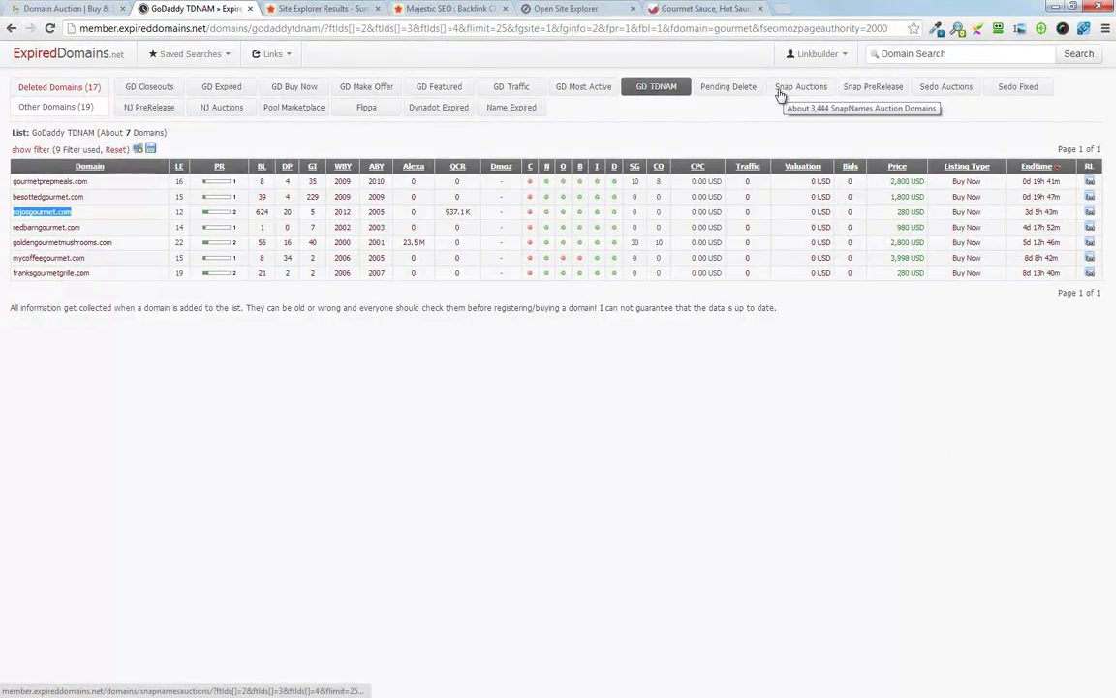
Step: Browse the Snap Auctions, GD Featured and GD Closeouts lists for gourmet domains
left_click(810, 95)
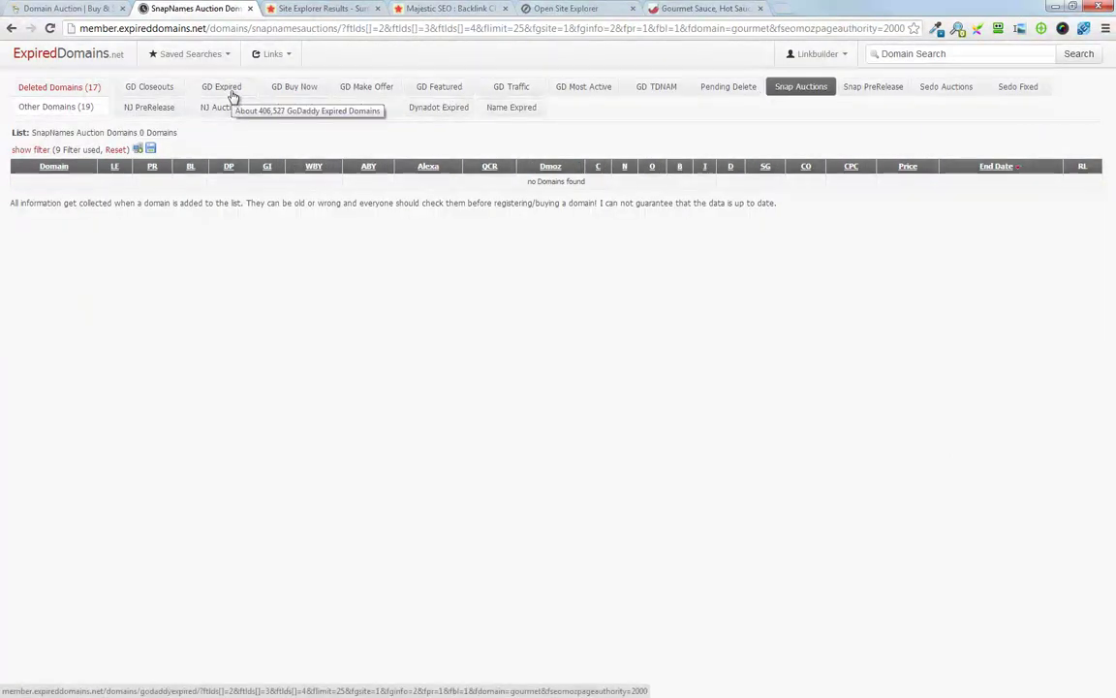
left_click(437, 92)
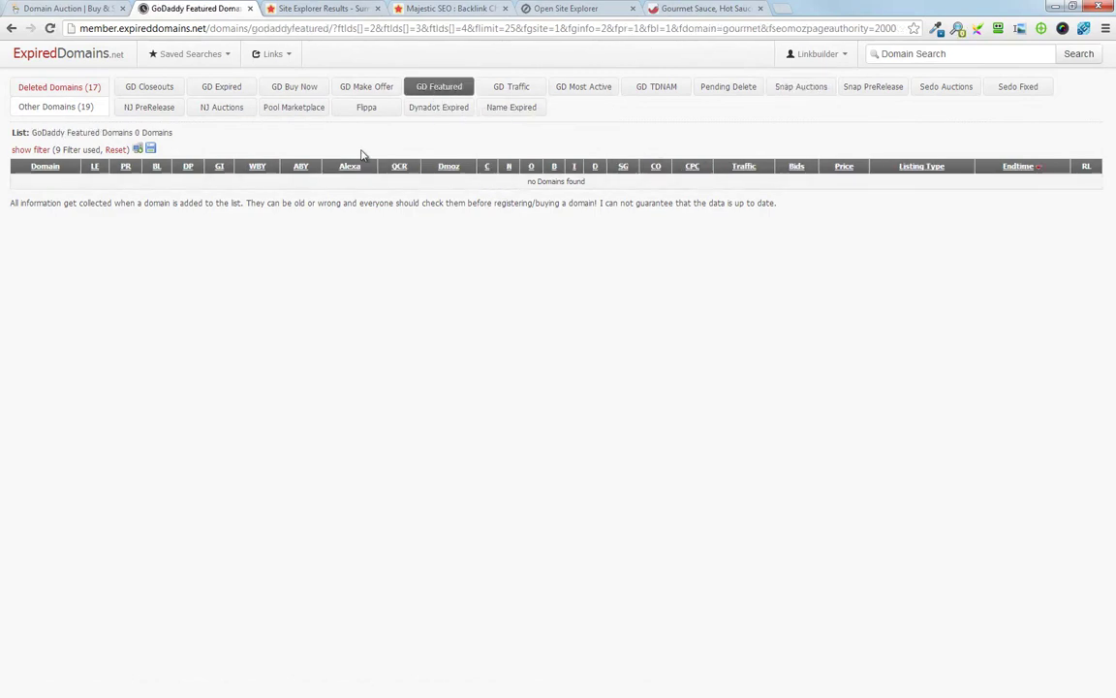
left_click(157, 90)
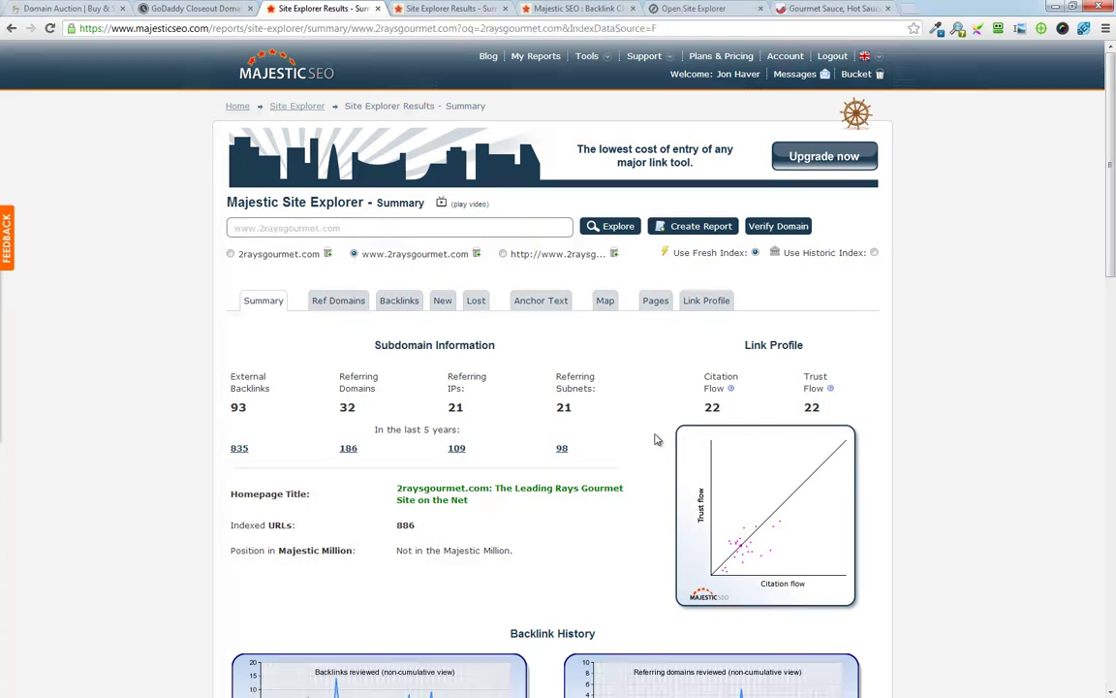
scroll(655, 440, "down", 2)
scroll(817, 438, "up", 2)
left_click(511, 253)
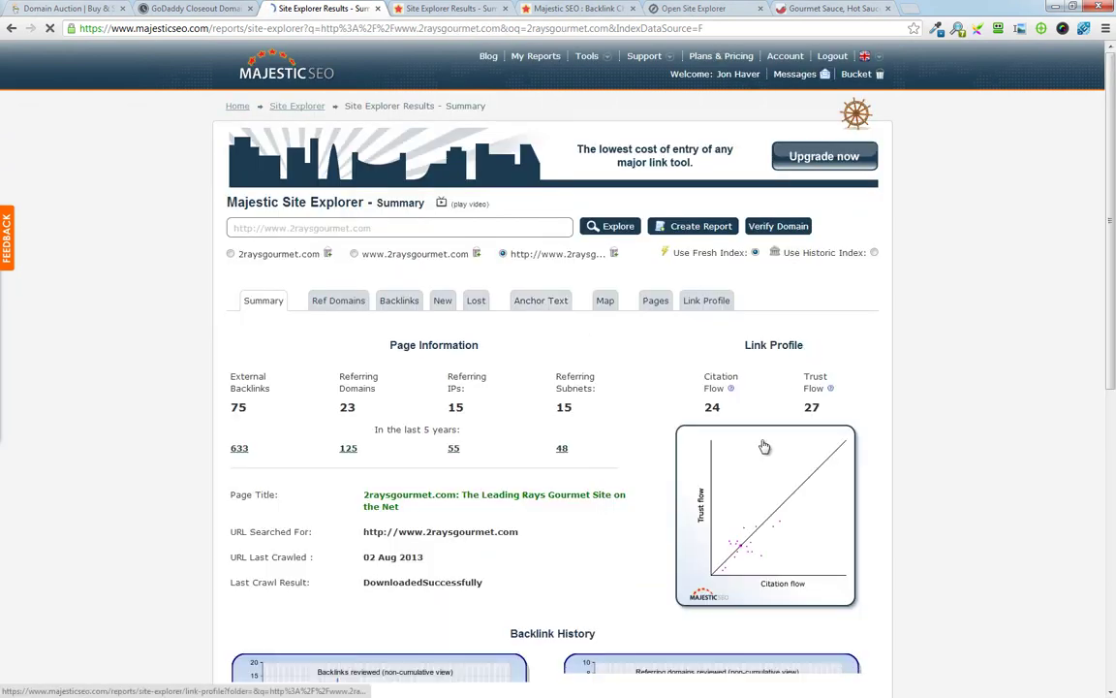
scroll(481, 455, "down", 6)
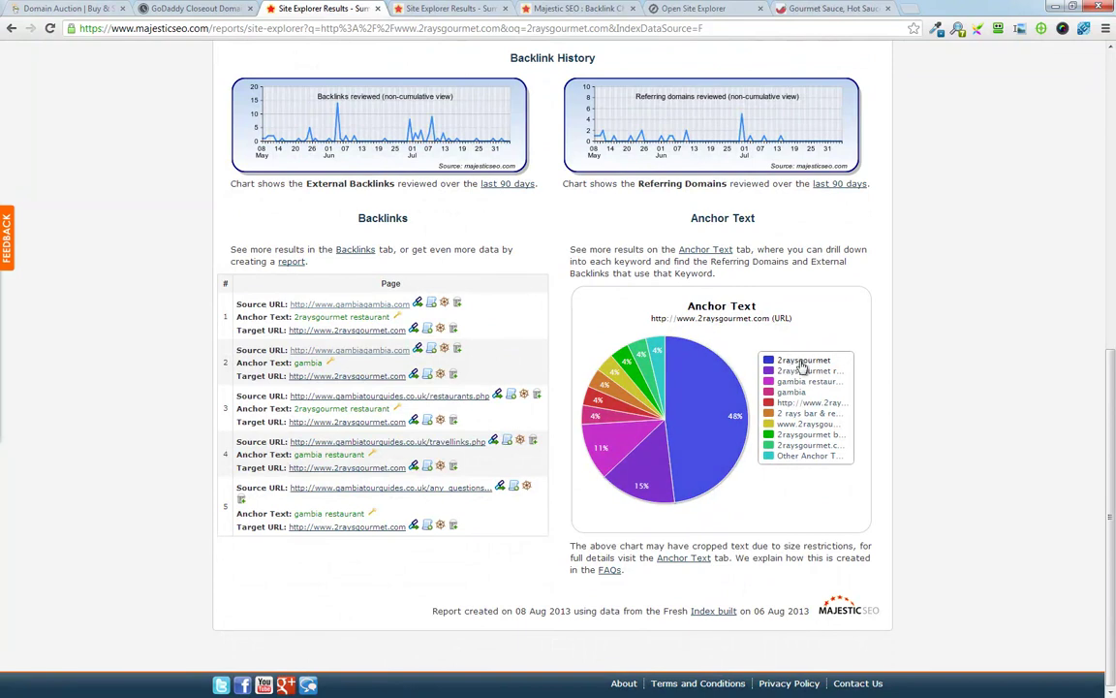
mouse_move(695, 435)
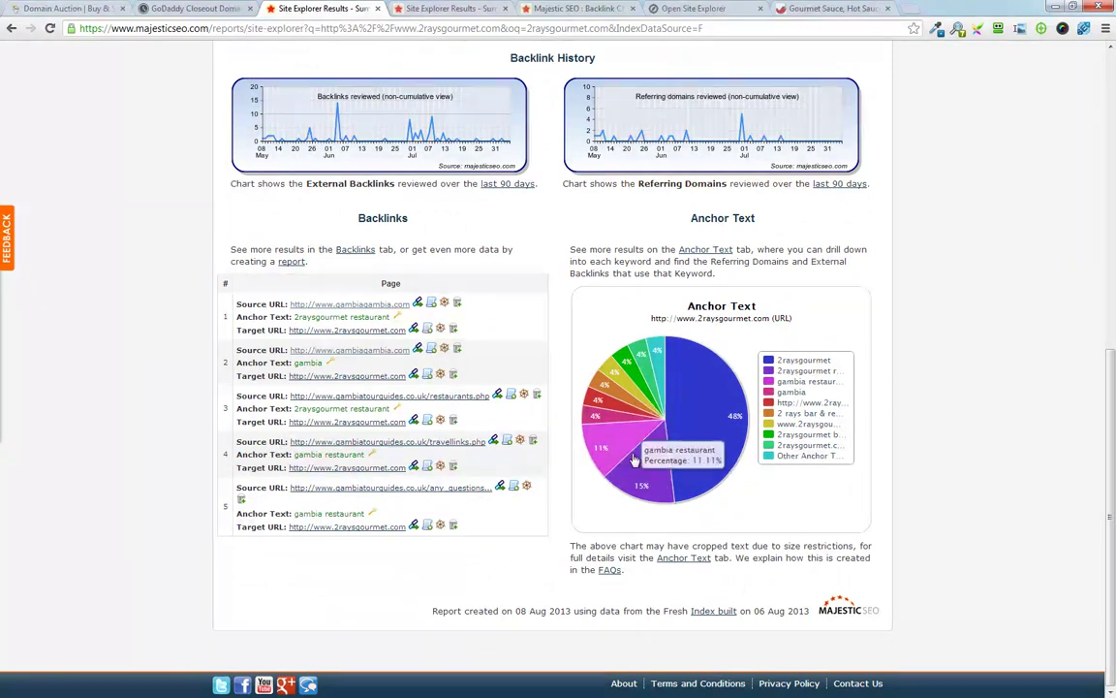
scroll(420, 444, "up", 4)
scroll(420, 444, "up", 3)
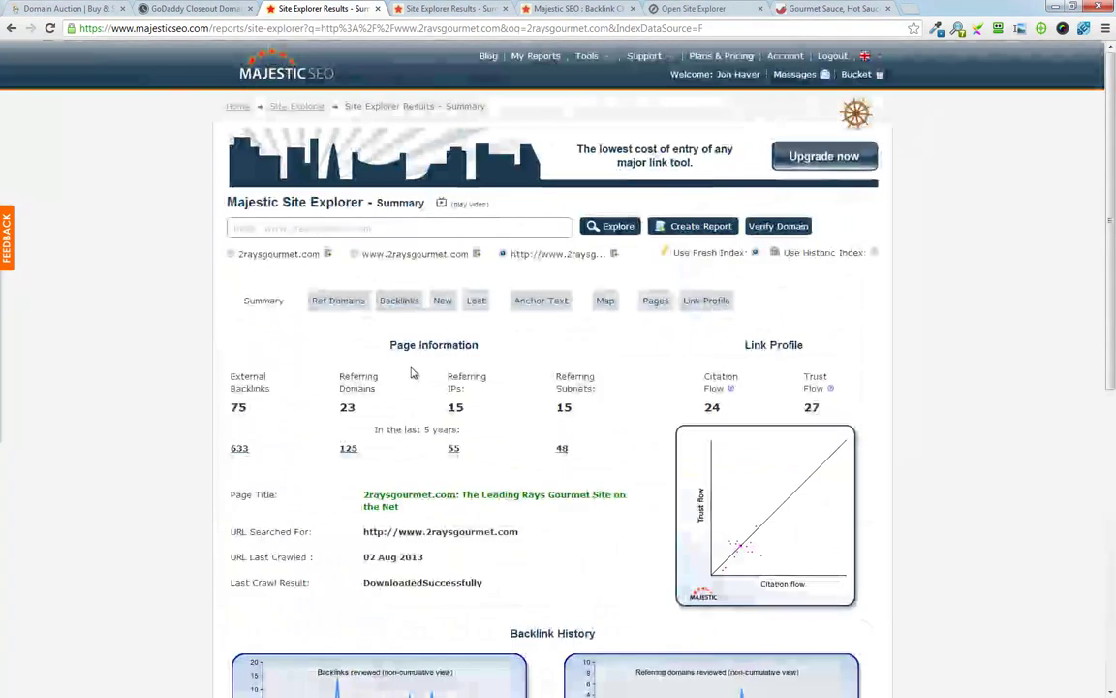
left_click_drag(376, 229, 123, 237)
key("ctrl+c")
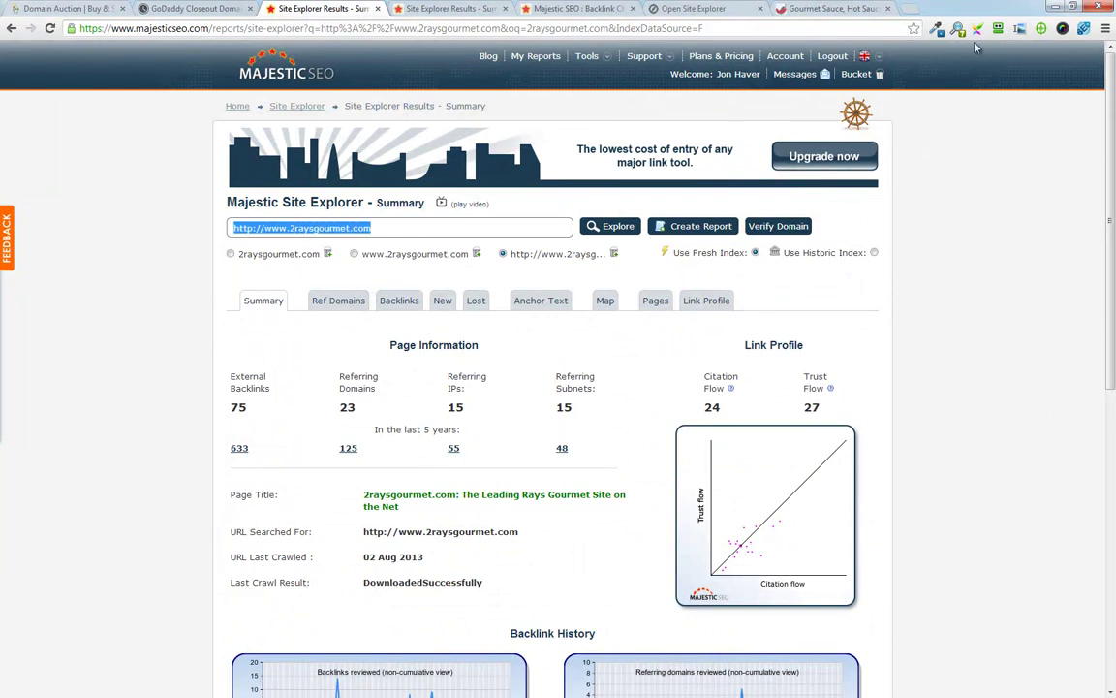
left_click(673, 11)
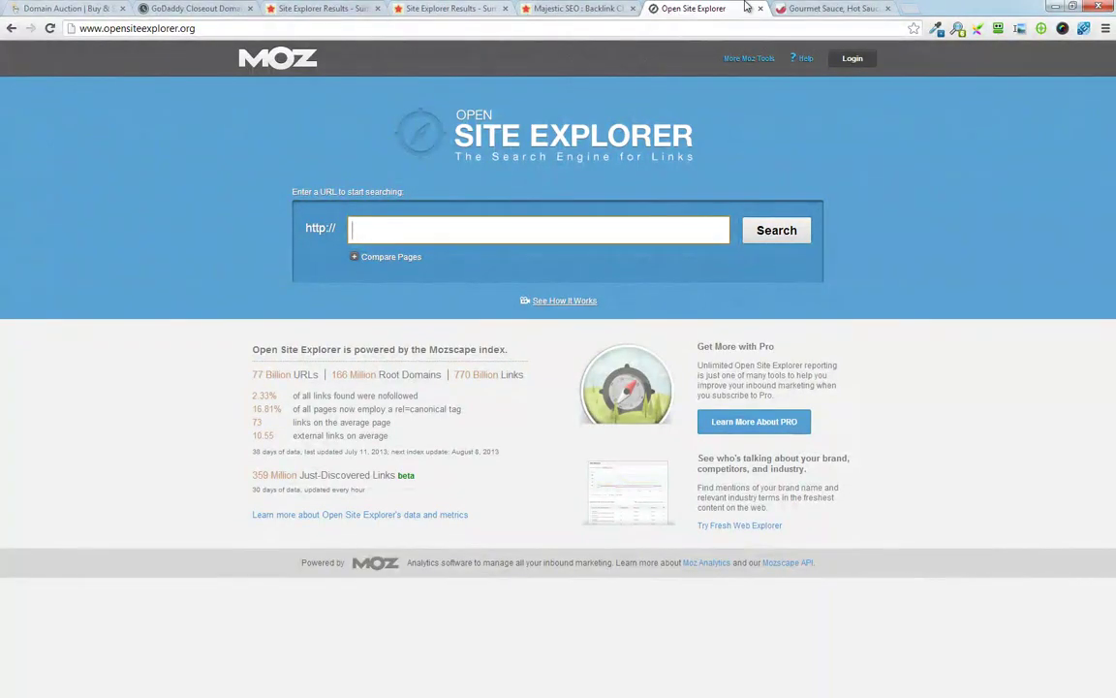
Step: Review the archived gourmet sauce page, going back to the rojosgourmet.com capture
left_click(816, 9)
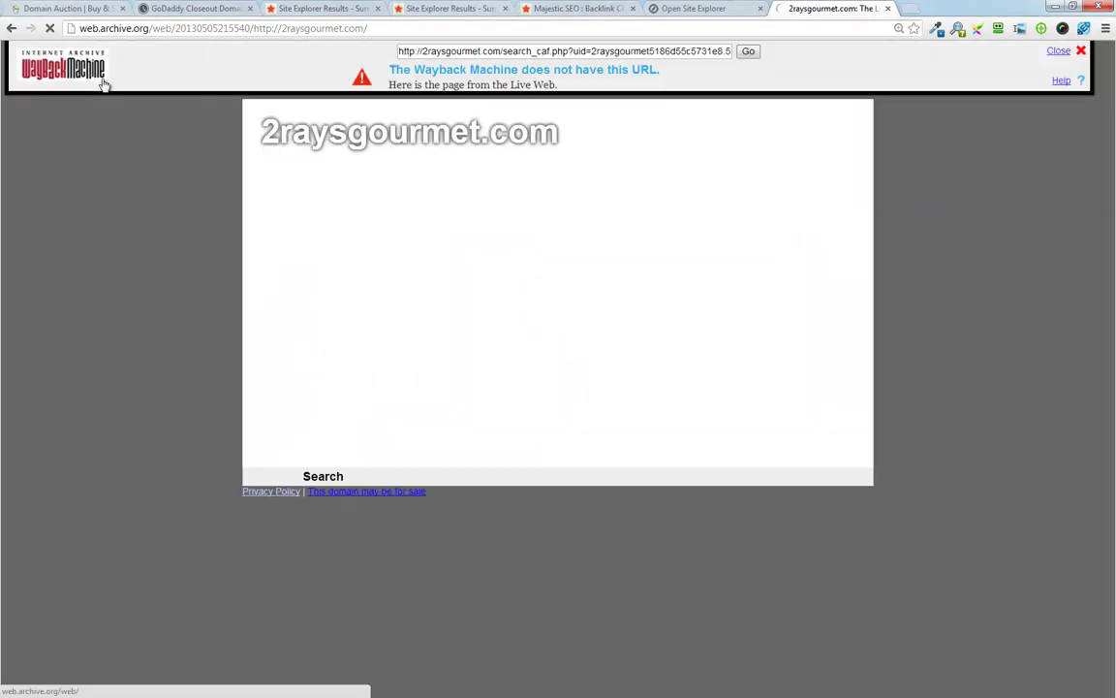
left_click(12, 28)
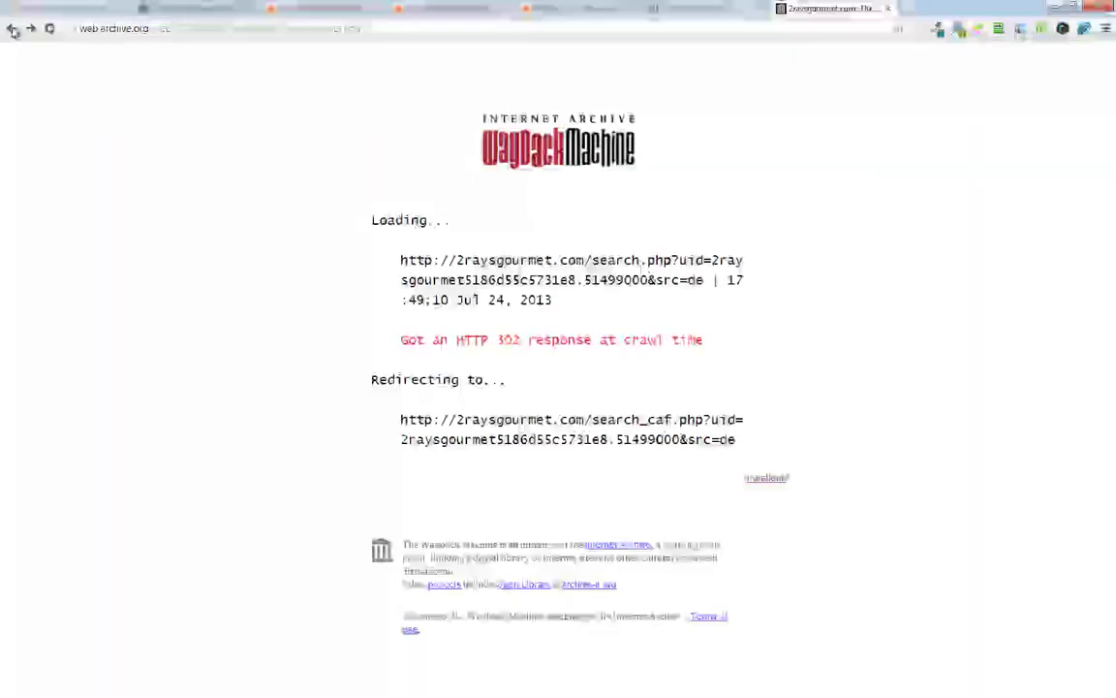
left_click(12, 29)
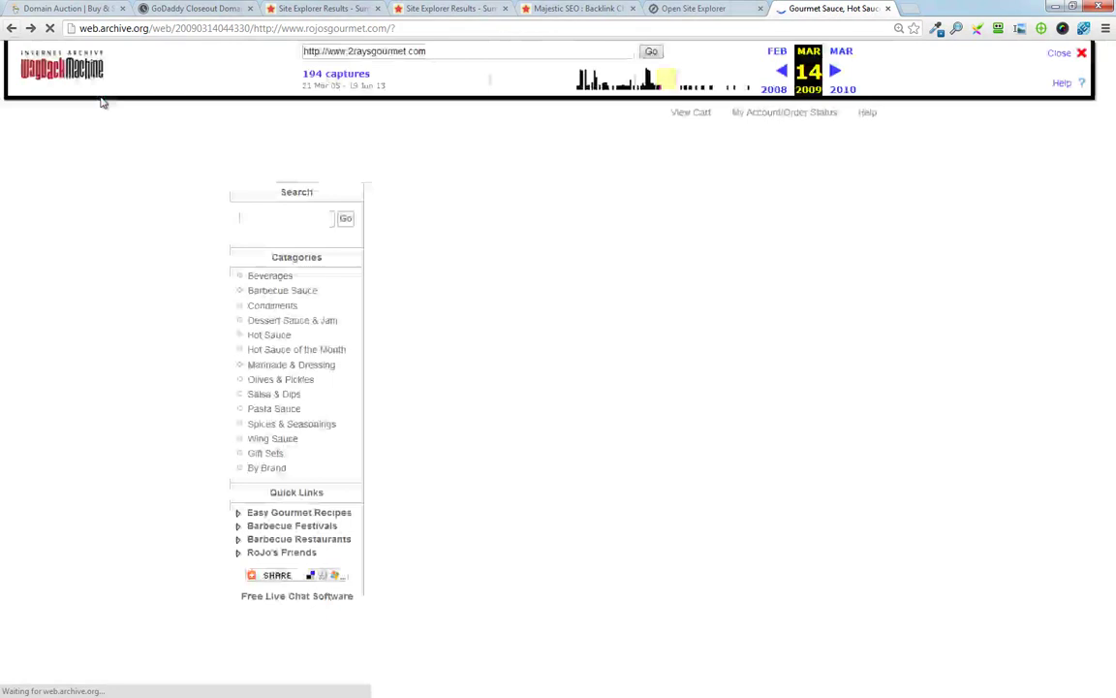
Step: Load archive.org and look up archived captures of the pasted 2raysgourmet.com address
left_click(194, 28)
type("archive.org")
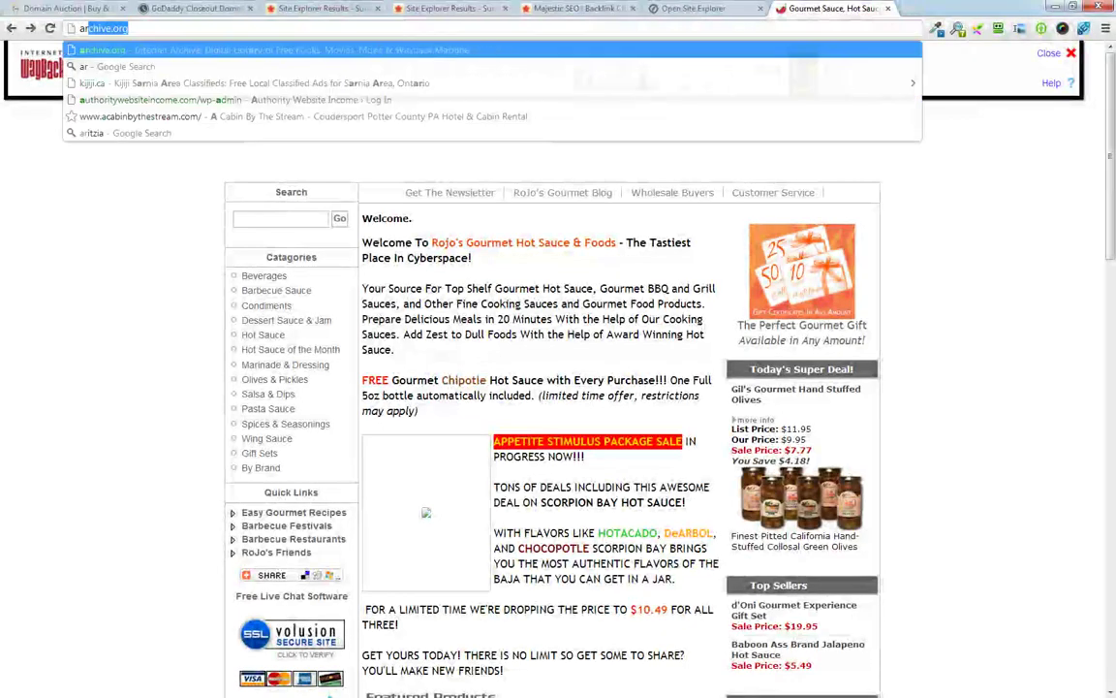
key("Return")
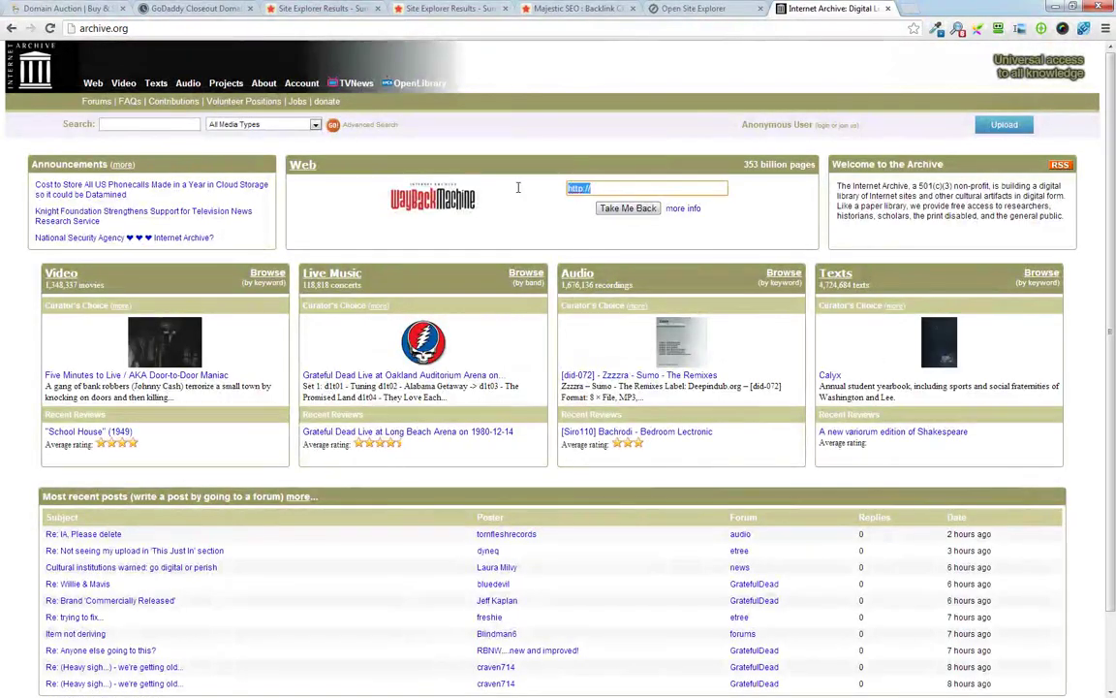
key("ctrl+v")
key("Return")
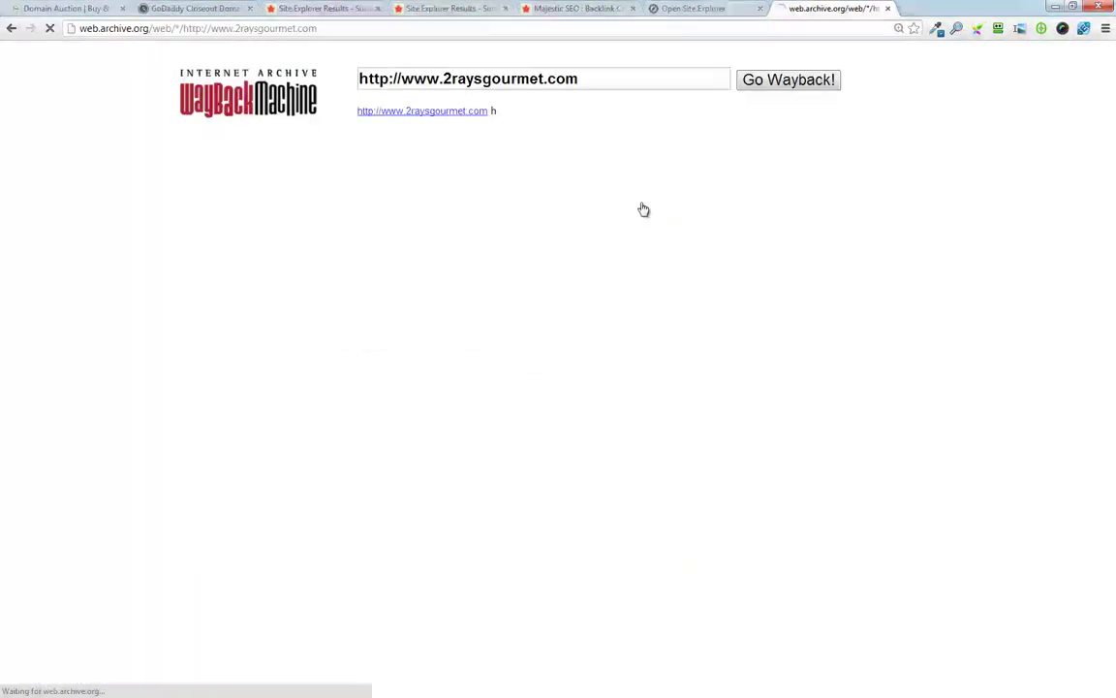
Step: Inspect 2raysgourmet.com's 2012 captures: a Gambian restaurant site, then a parked for-sale page by May
left_click(857, 219)
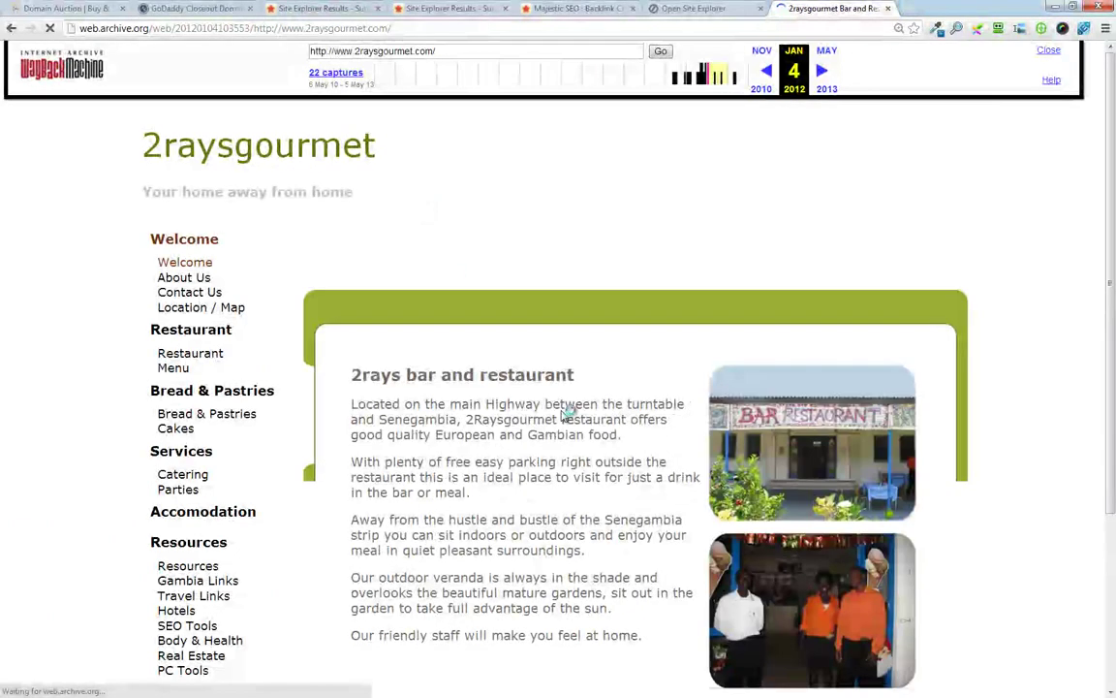
scroll(622, 457, "down", 2)
scroll(623, 457, "down", 2)
scroll(610, 463, "up", 1)
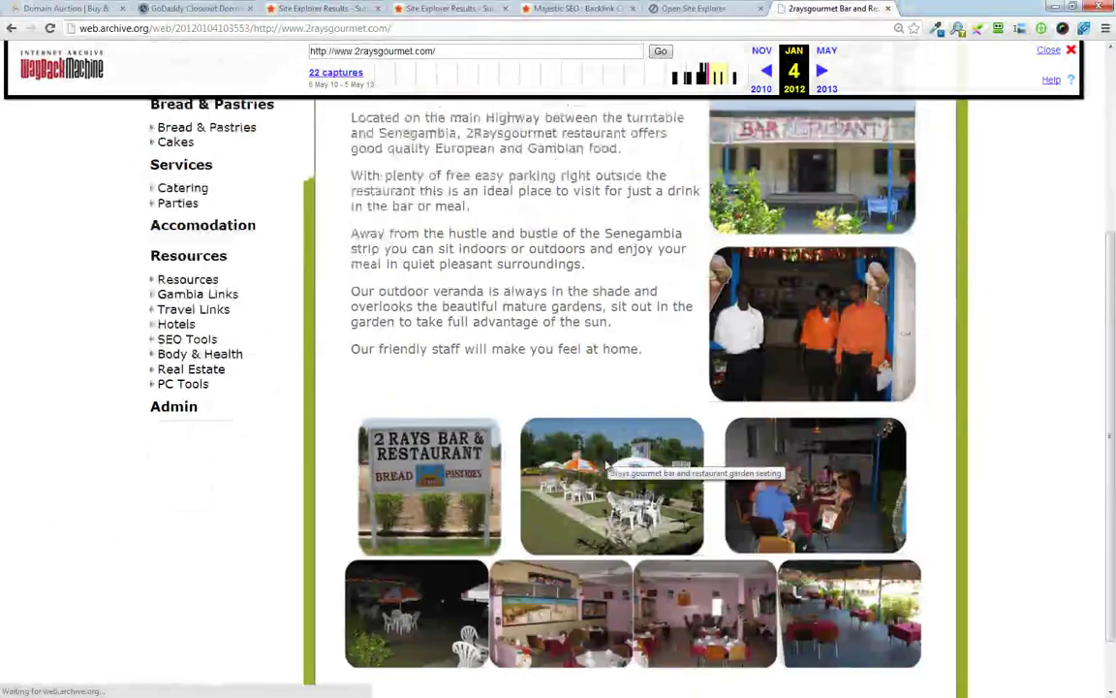
scroll(608, 467, "up", 1)
scroll(607, 140, "up", 2)
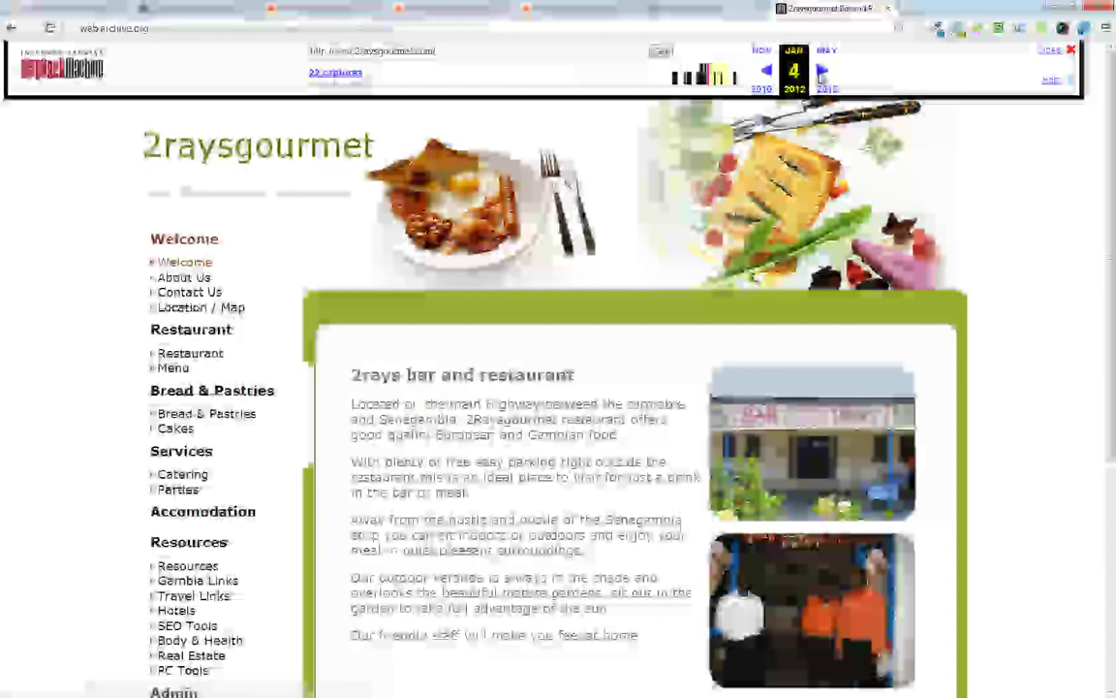
left_click(822, 72)
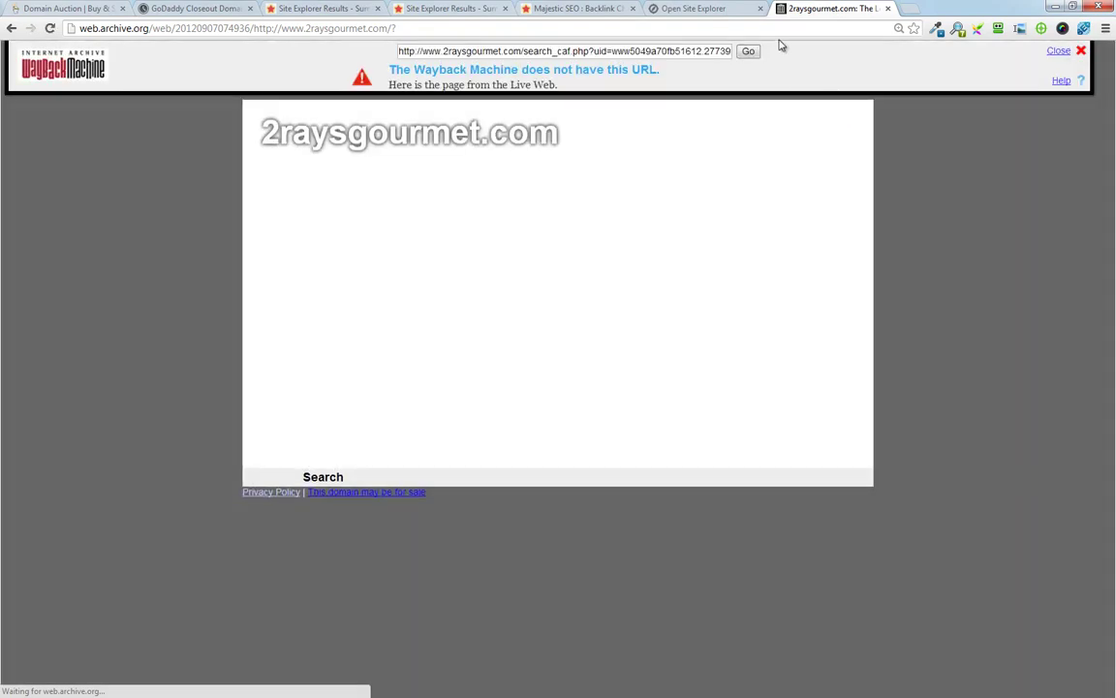
left_click(12, 28)
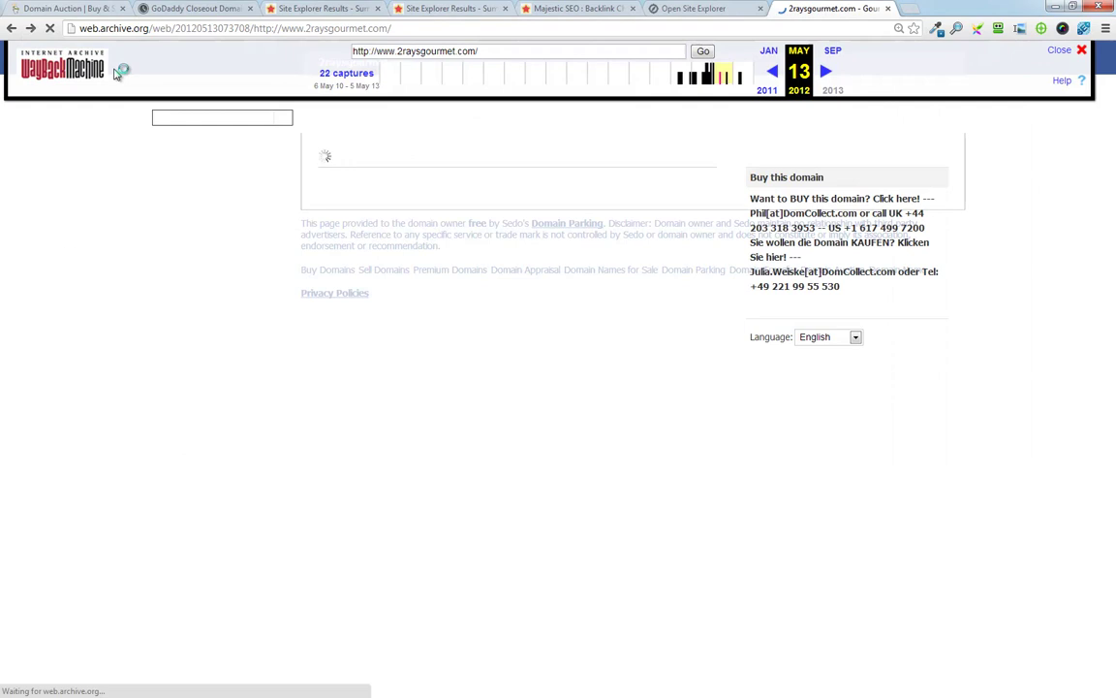
left_click(576, 8)
Step: Compare rojosgourmet.com's Majestic summary with 2raysgourmet.com's (trust flow 27, 23 referring domains)
left_click(451, 7)
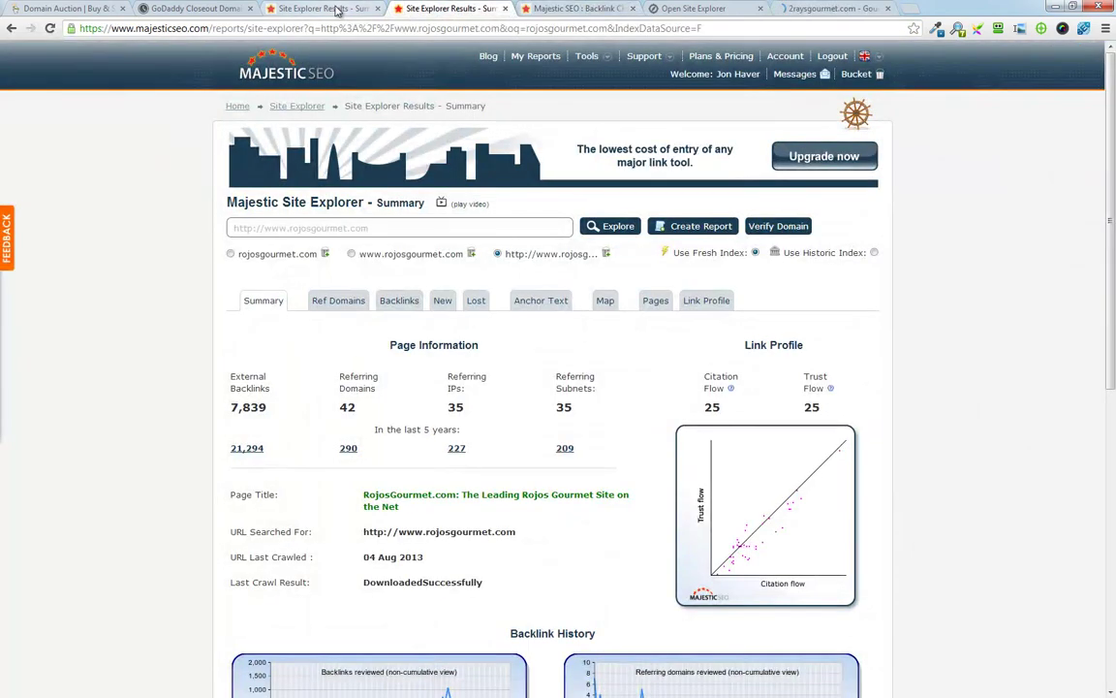
scroll(407, 392, "down", 4)
scroll(407, 392, "up", 4)
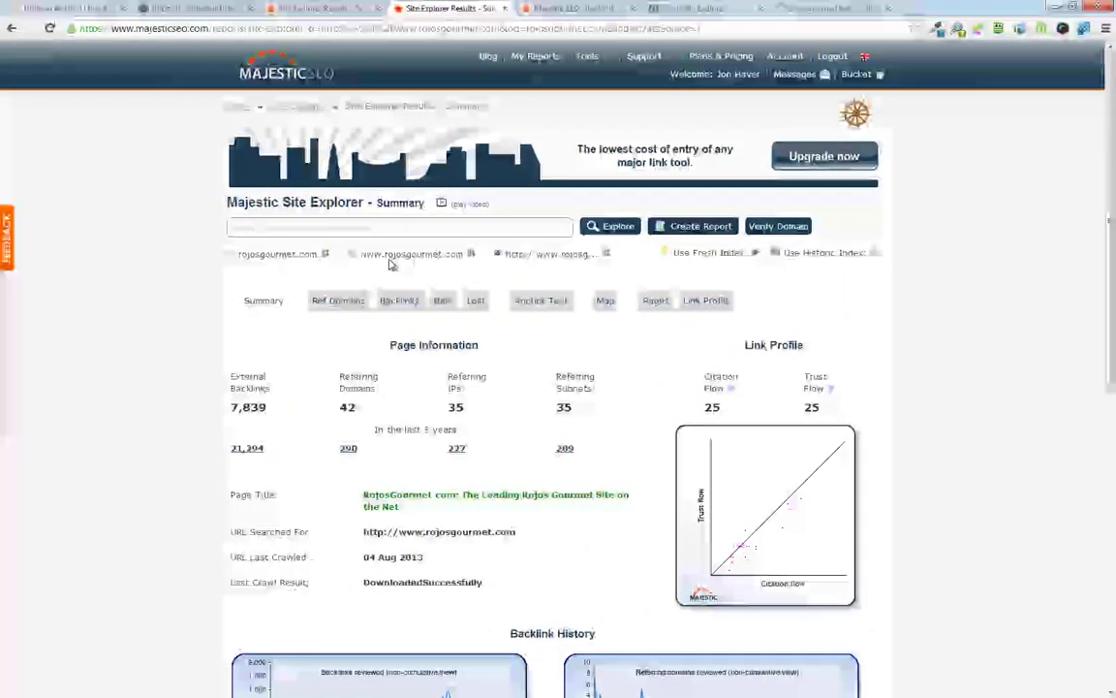
left_click(320, 8)
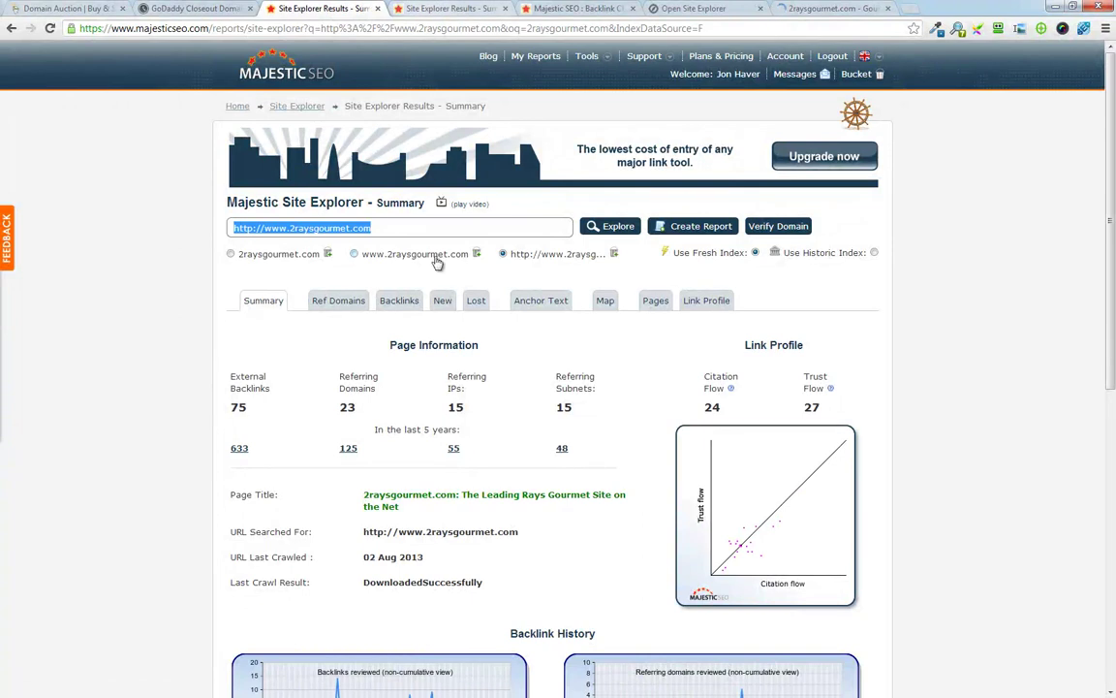
left_click(193, 7)
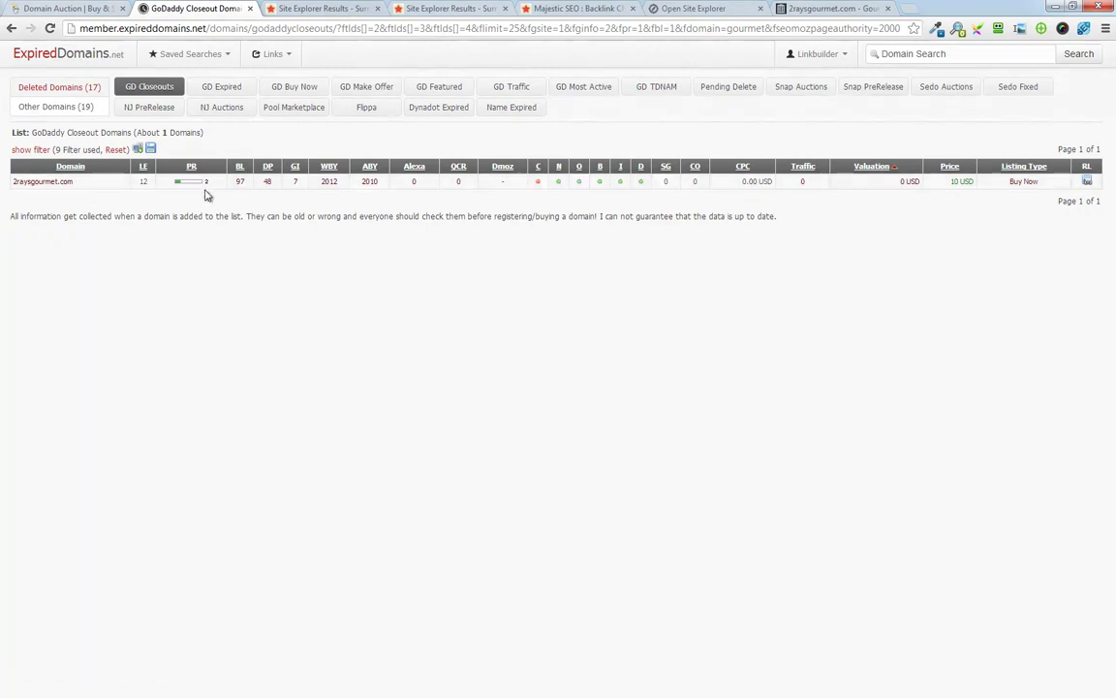
Step: Recheck both backlink summaries back and forth, then return to the GoDaddy Closeouts list
left_click(291, 8)
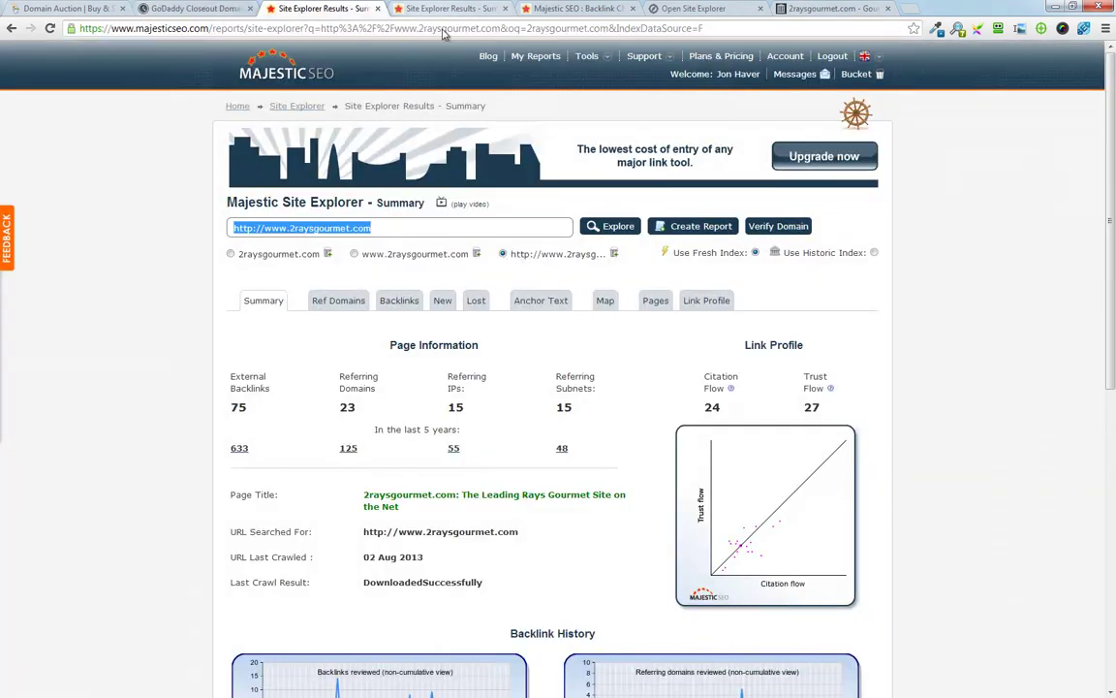
scroll(414, 317, "down", 5)
scroll(416, 319, "up", 5)
scroll(463, 498, "down", 6)
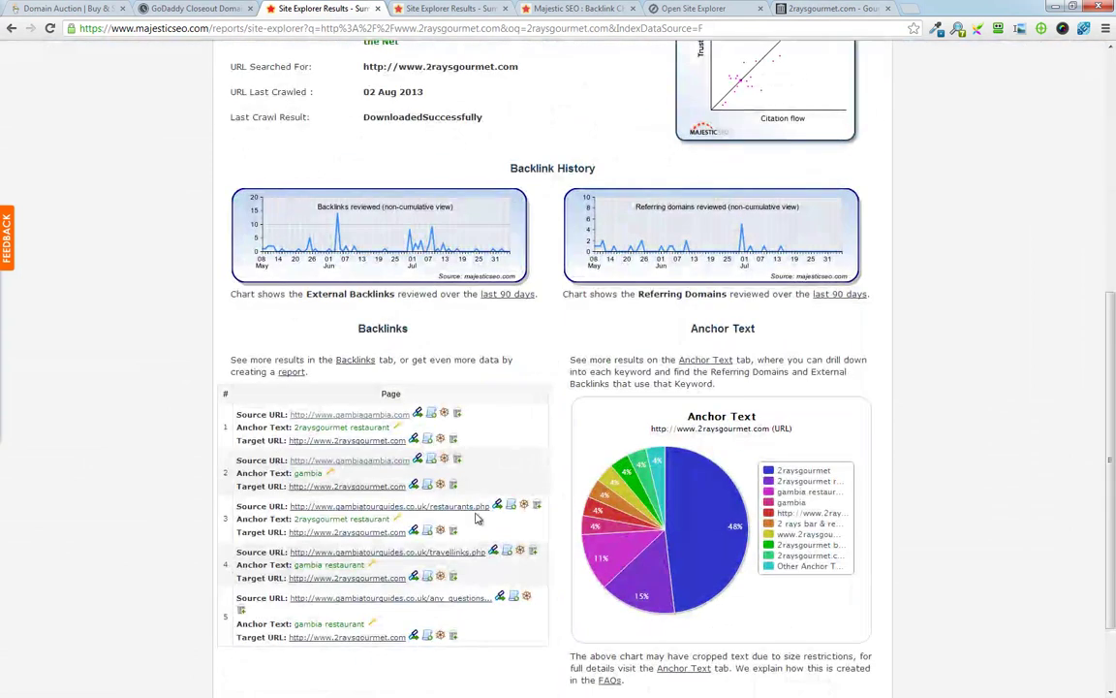
scroll(475, 518, "up", 7)
left_click(448, 8)
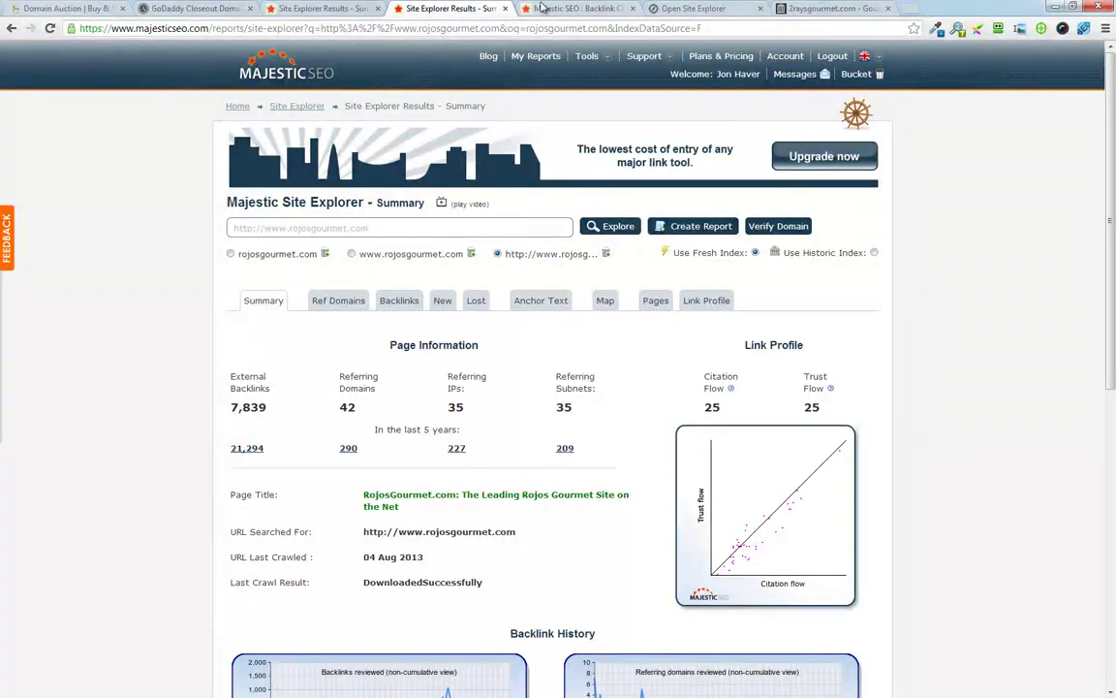
left_click(335, 14)
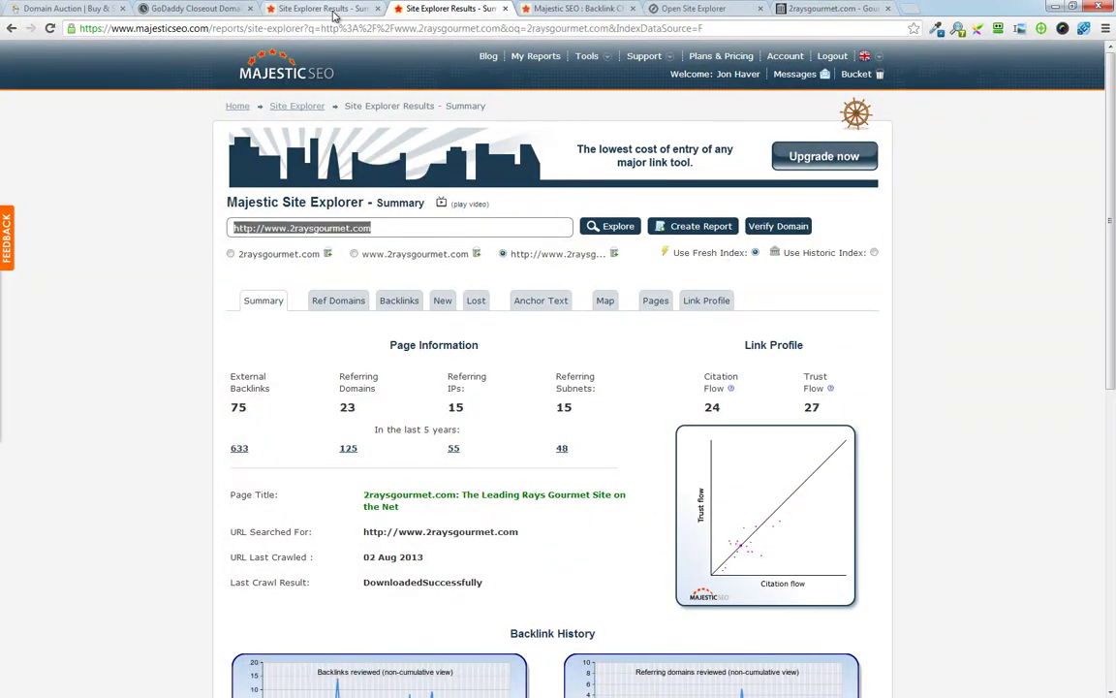
left_click(399, 10)
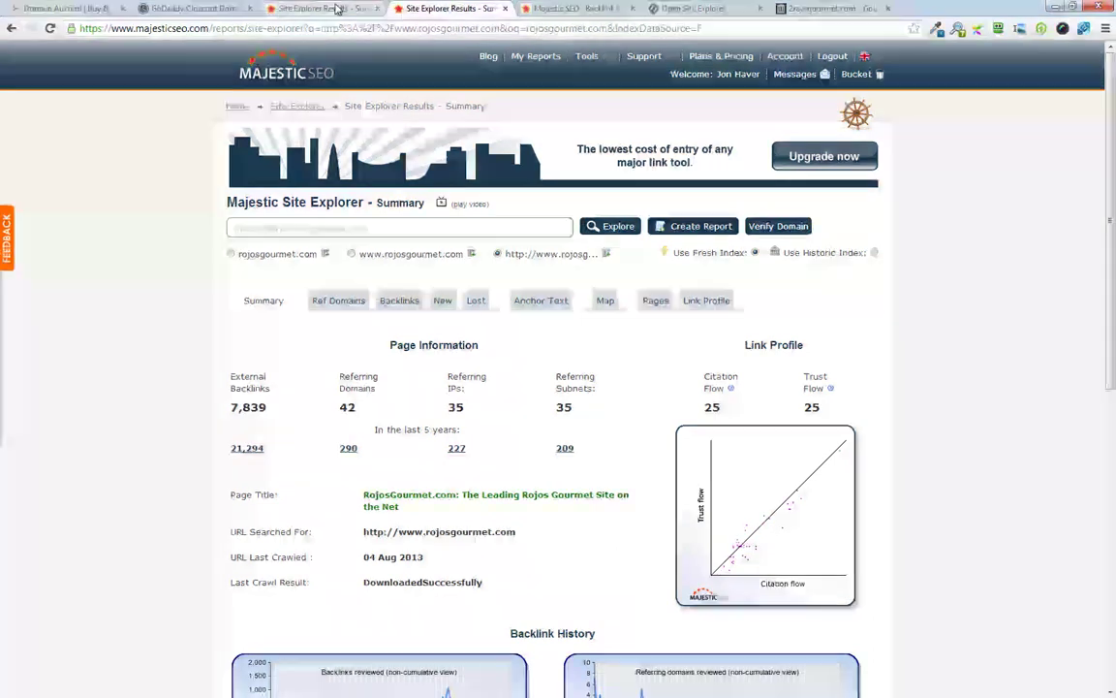
left_click(209, 9)
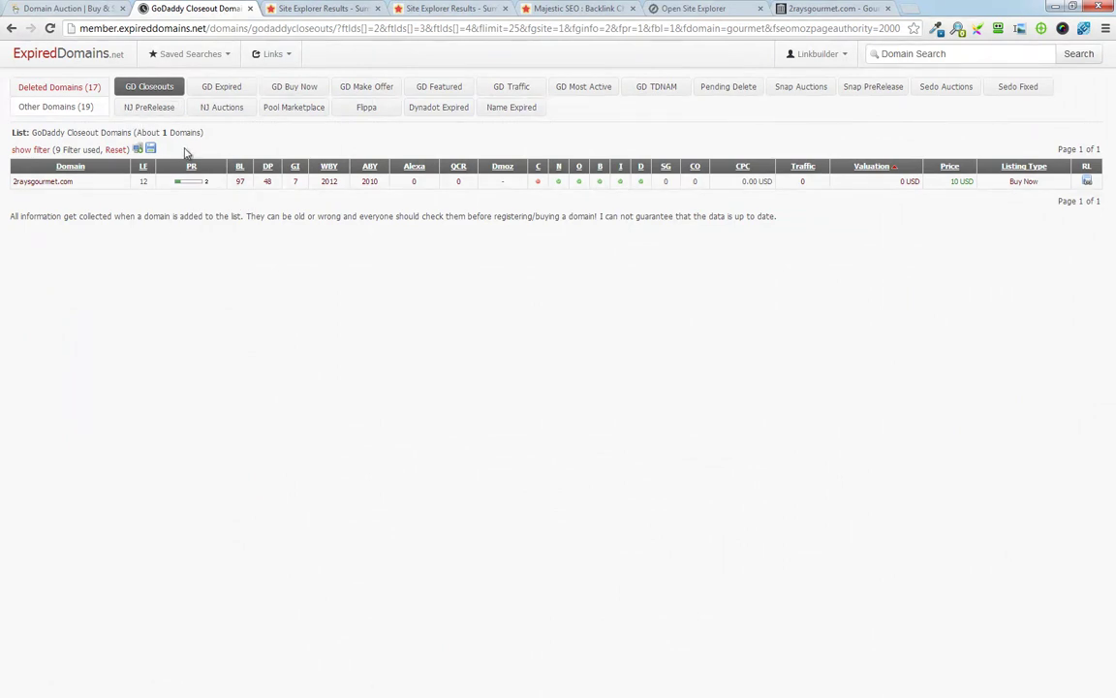
left_click(308, 9)
left_click(443, 9)
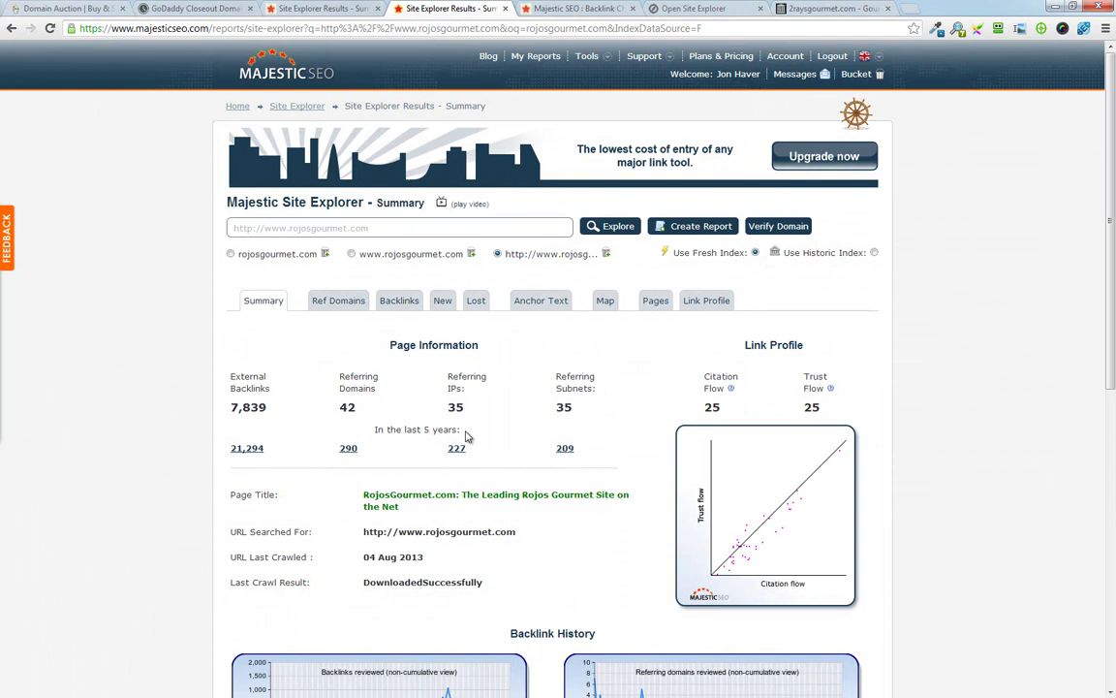
scroll(488, 435, "down", 3)
scroll(487, 435, "up", 3)
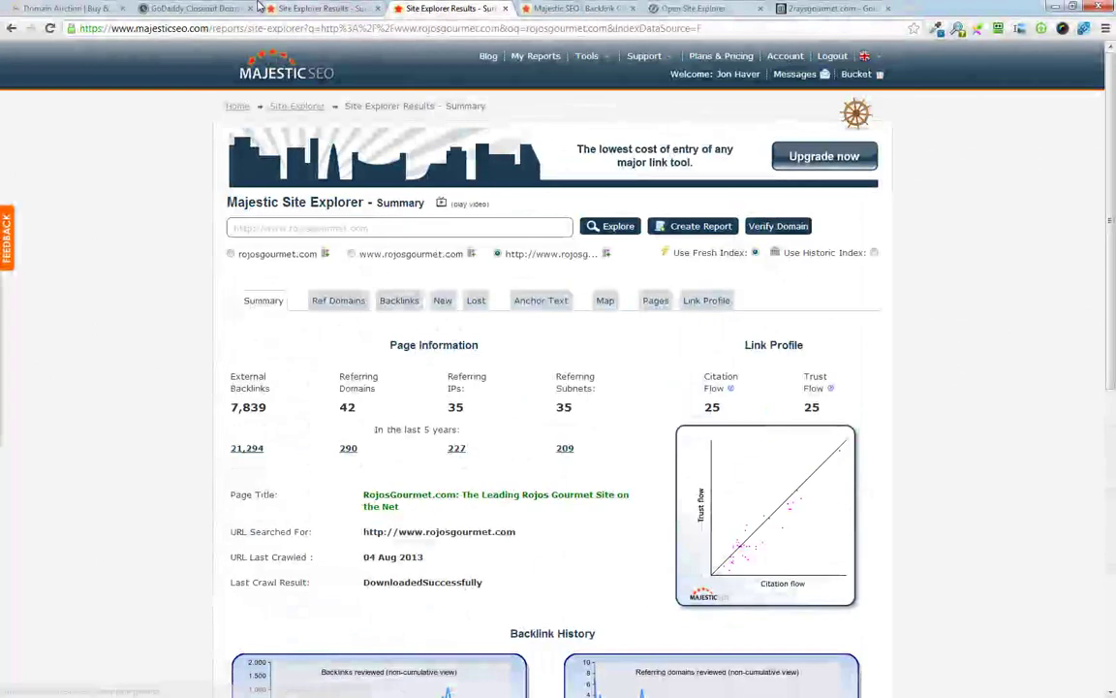
left_click(194, 9)
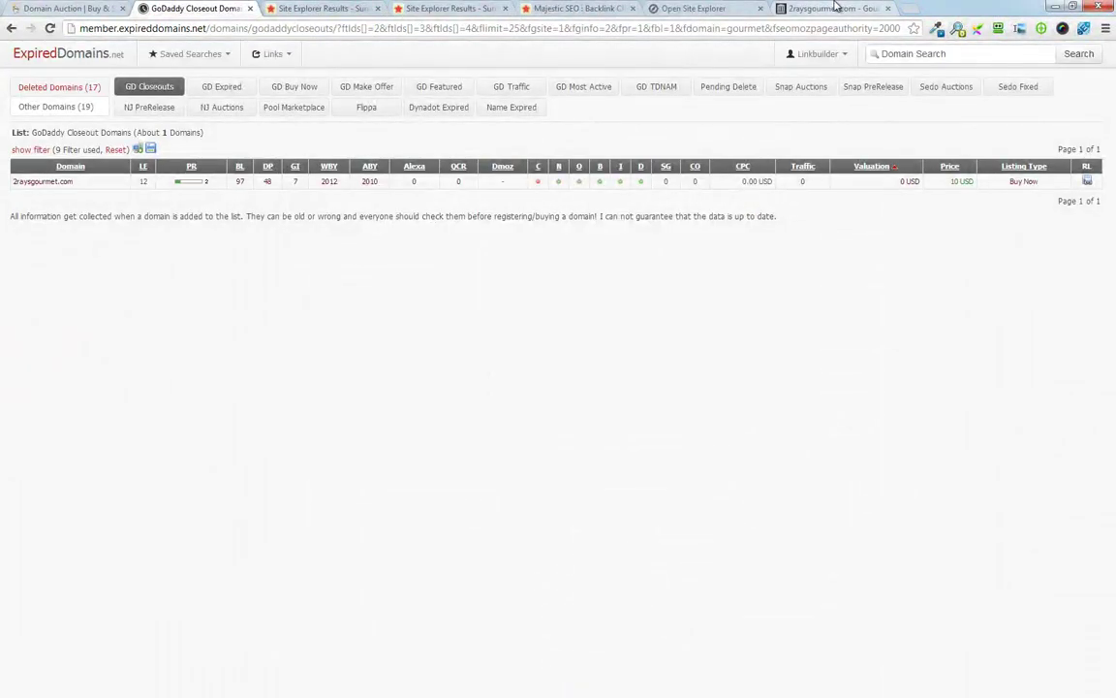
Step: Scan the GoDaddy gourmet Advanced Search Results, sorted by bids and led by gourmetkitchen.com
left_click(70, 7)
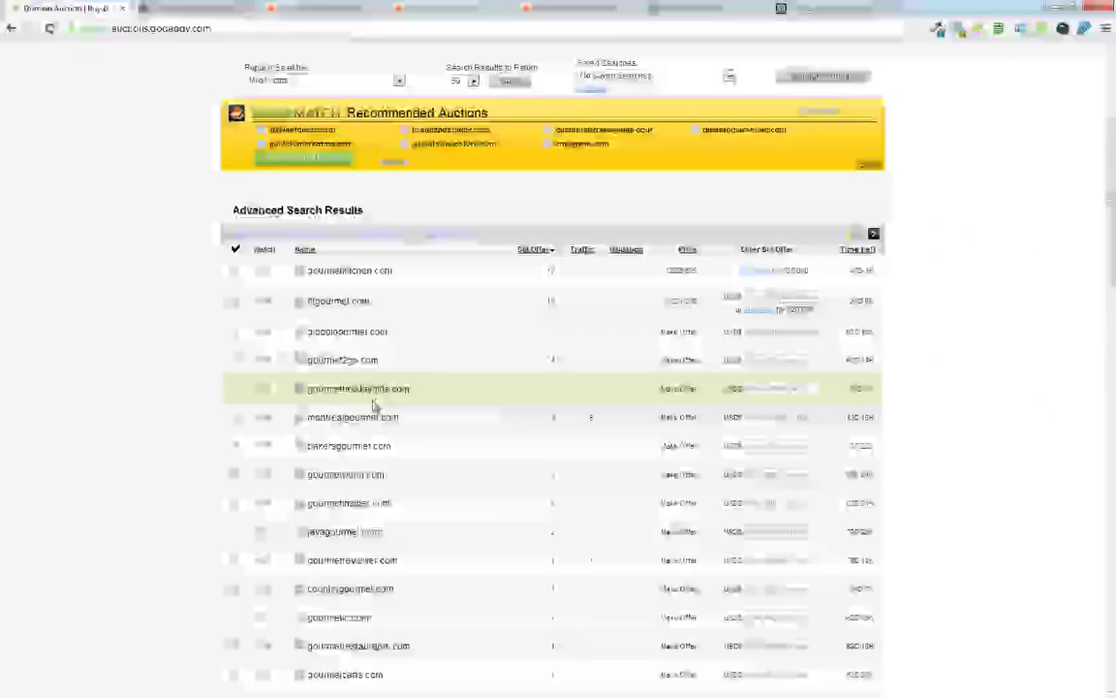
scroll(436, 397, "down", 5)
scroll(461, 396, "down", 15)
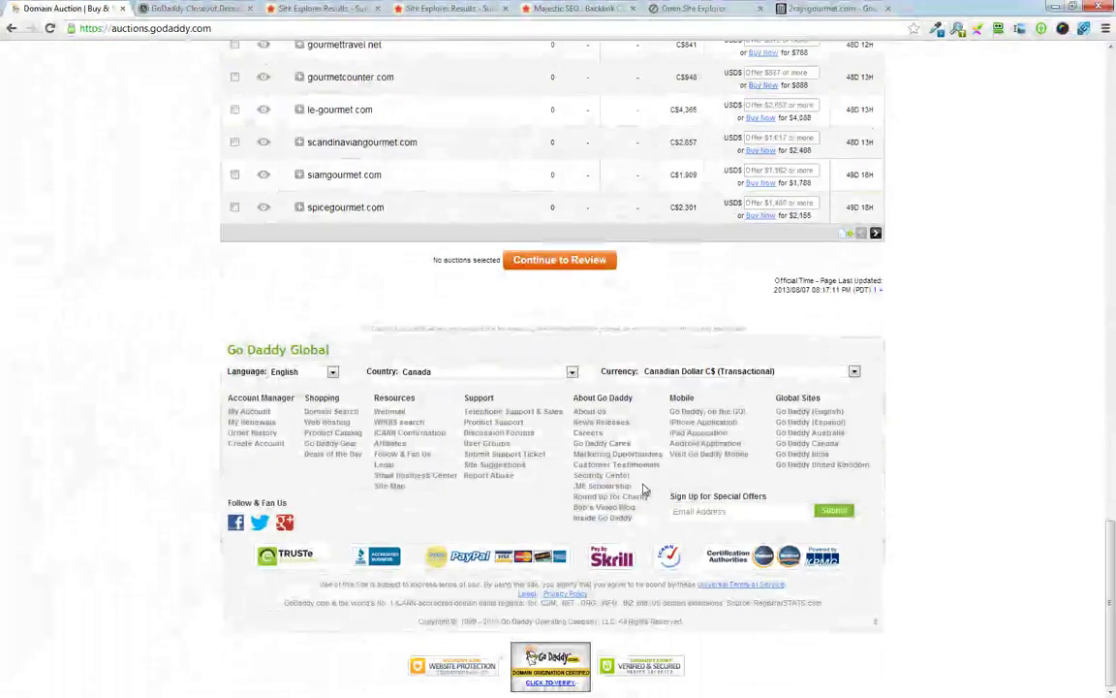
scroll(464, 398, "up", 6)
scroll(462, 398, "up", 20)
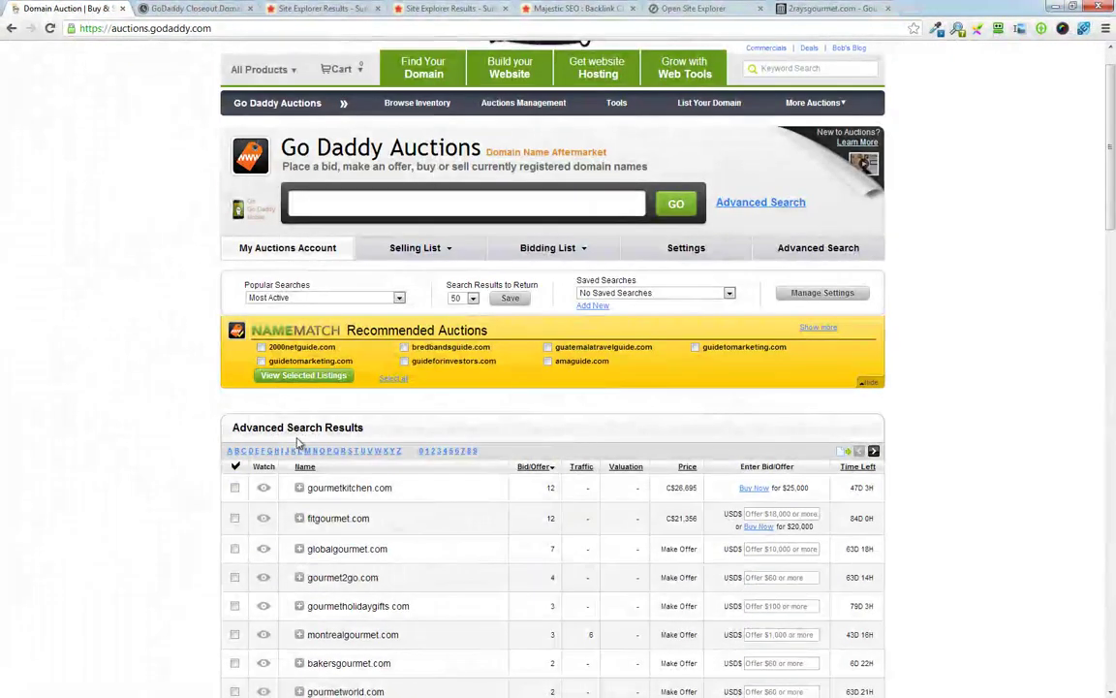
left_click(394, 452)
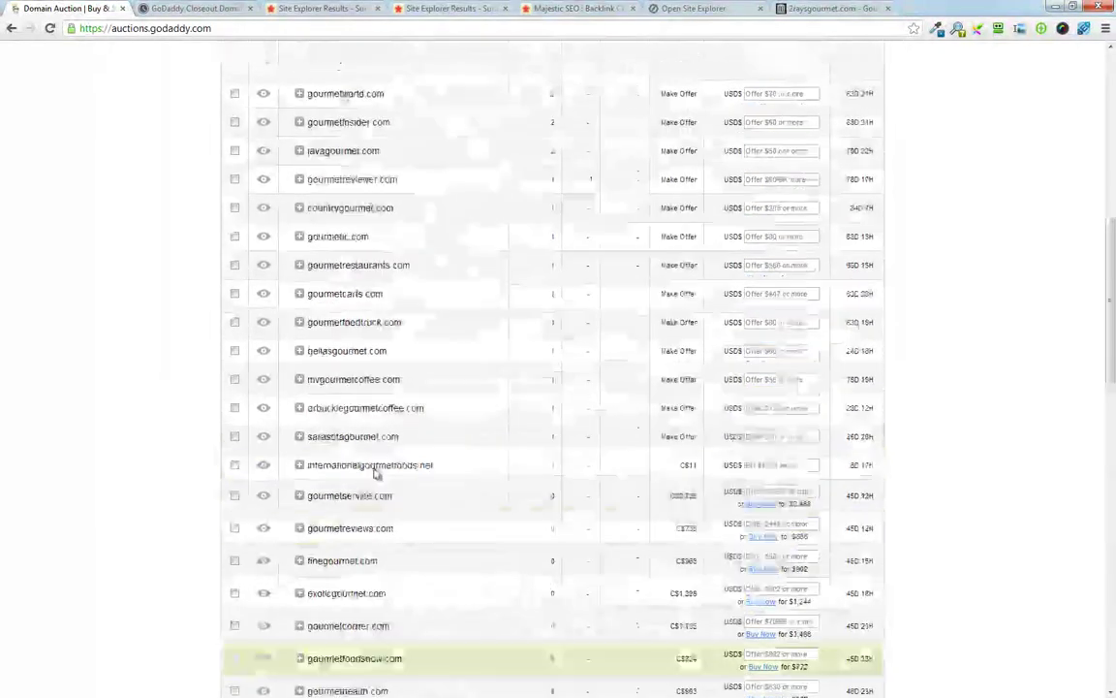
scroll(374, 472, "up", 12)
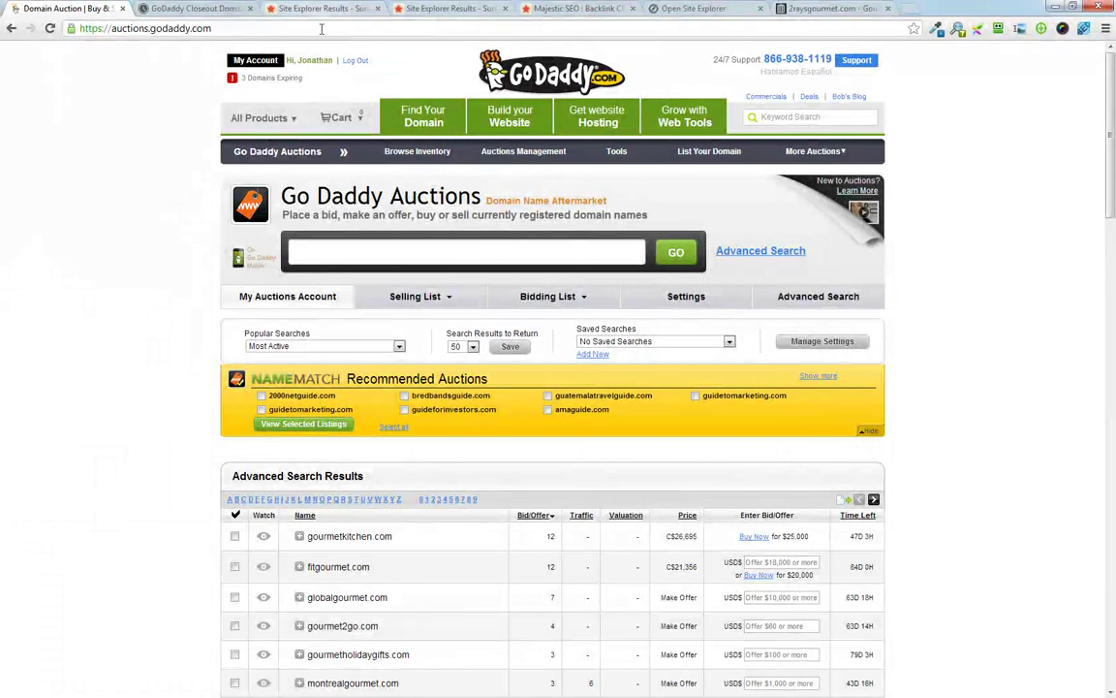
Step: Go back to the ExpiredDomains GoDaddy Closeouts list showing 2raysgourmet.com at 10 USD Buy Now
left_click(183, 8)
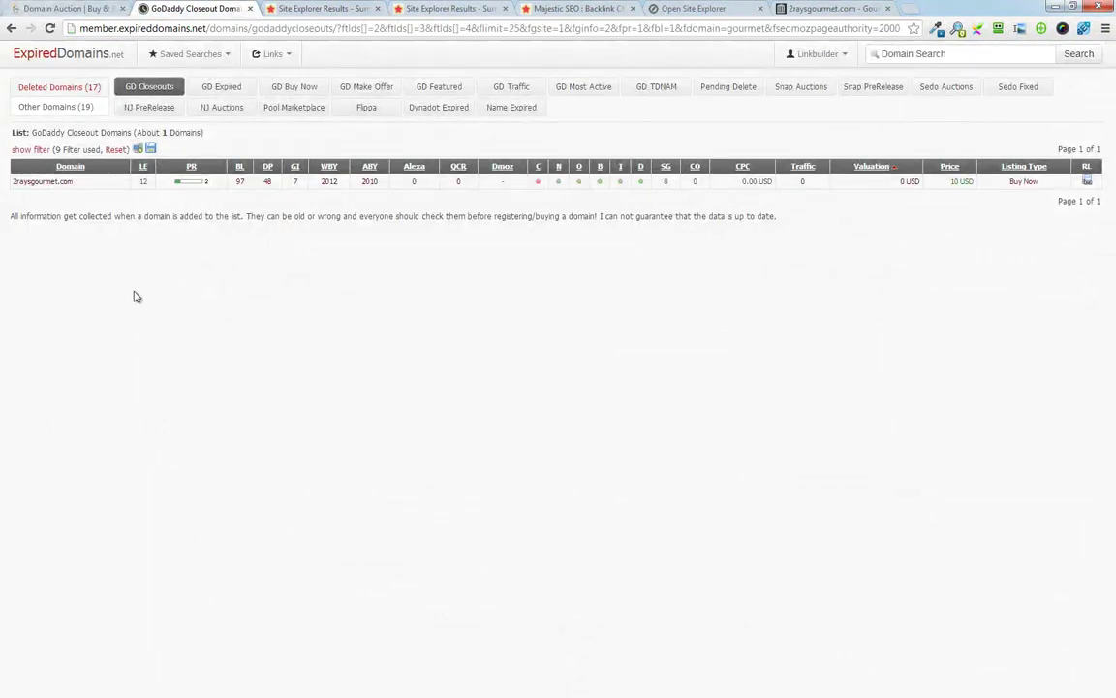